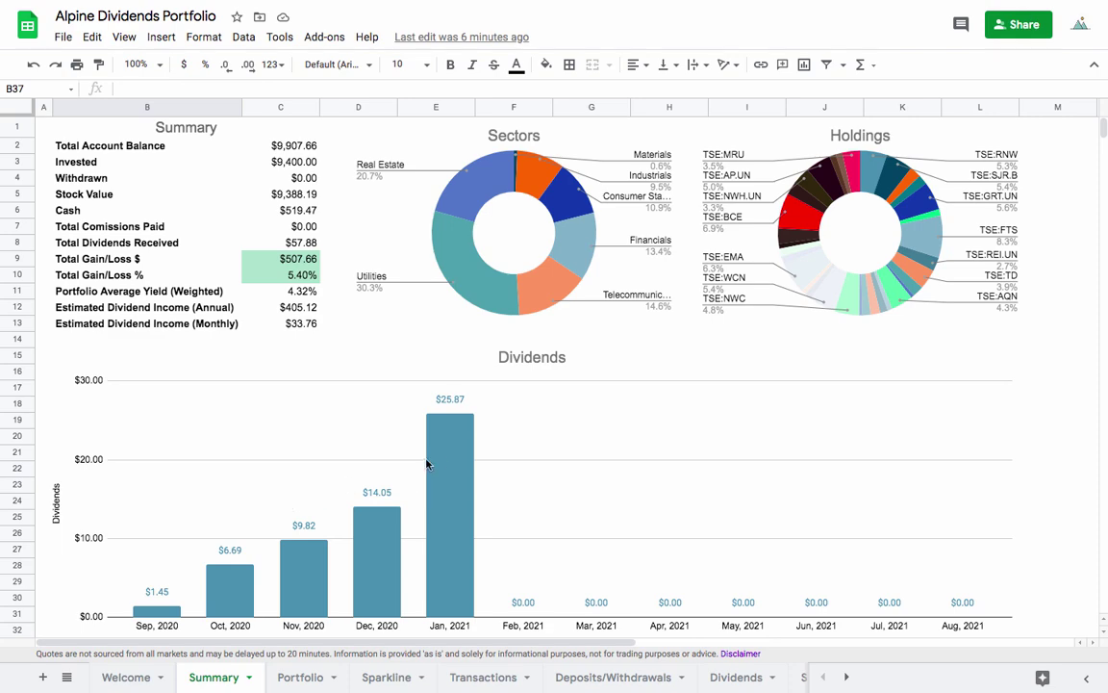
Show the Portfolio holdings table from the top, with sectors, tickers, prices, gains and dividends
left_click(294, 673)
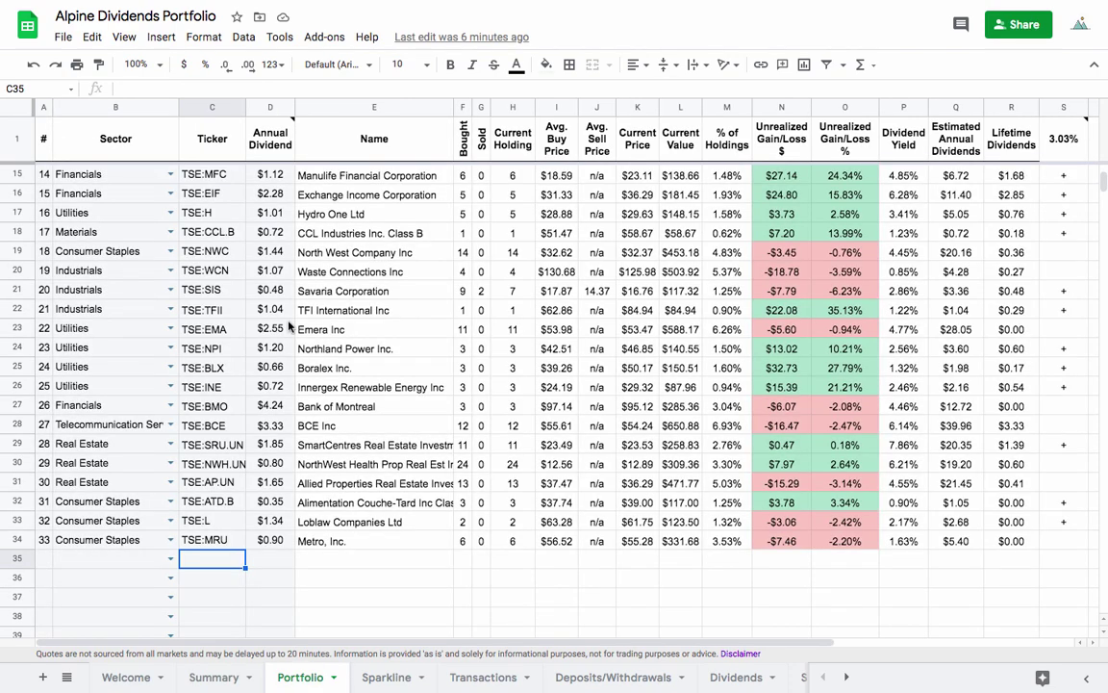
scroll(310, 328, "up", 5)
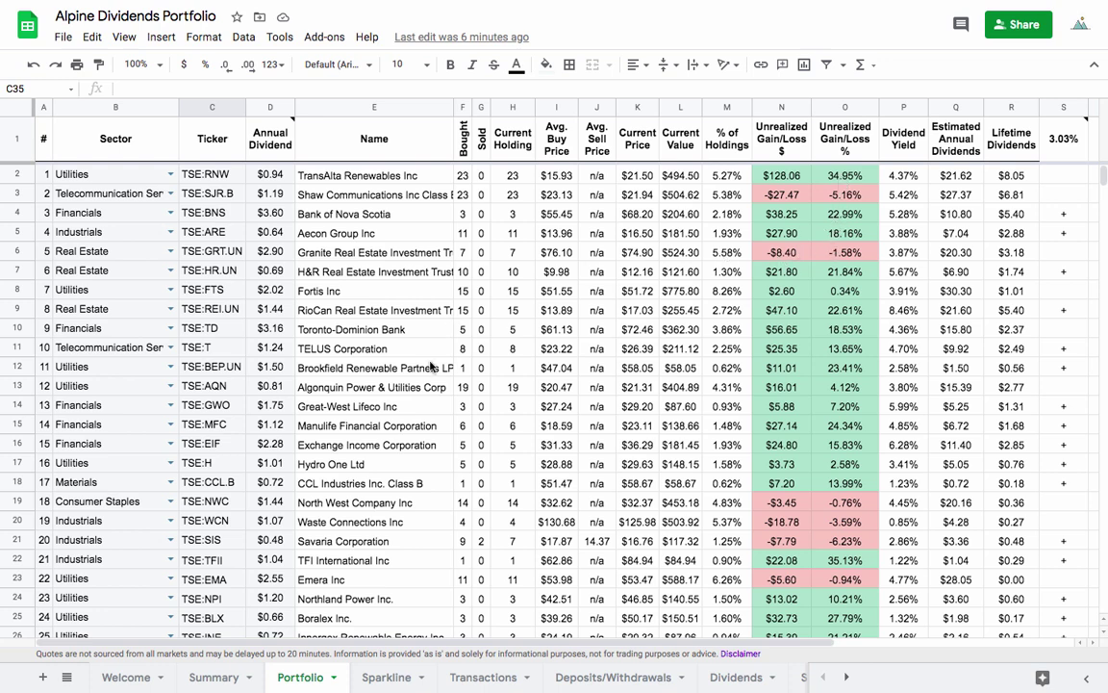
On the Sparkline sheet, chart the price over 1 Month, then back to 6 Months
left_click(388, 676)
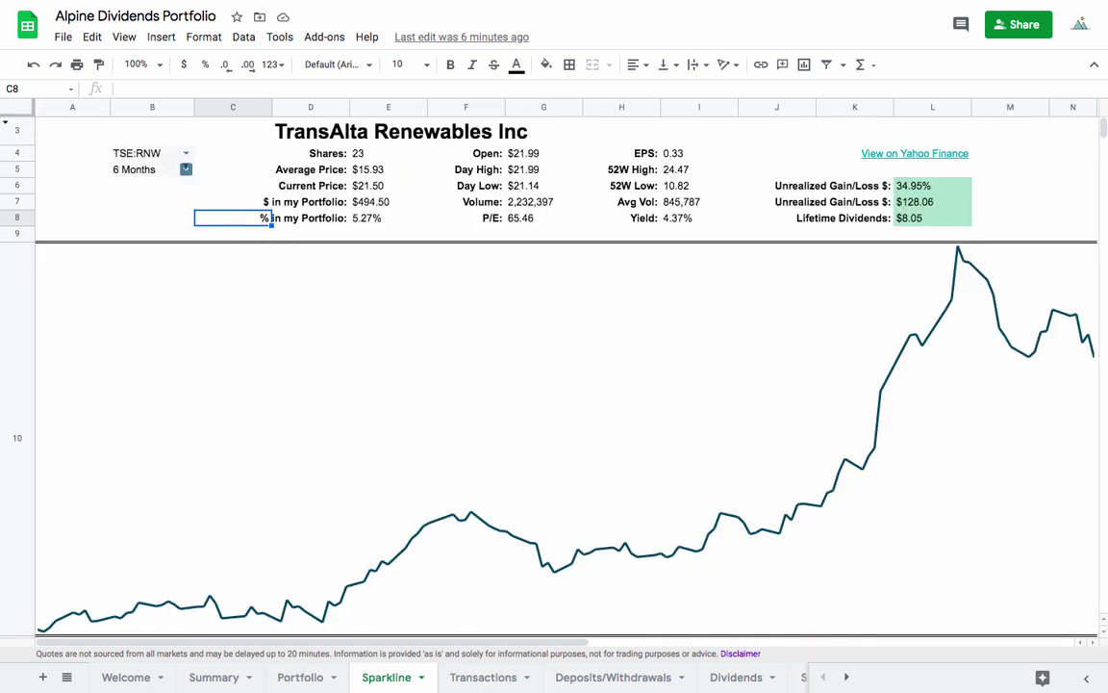
left_click(186, 169)
left_click(150, 204)
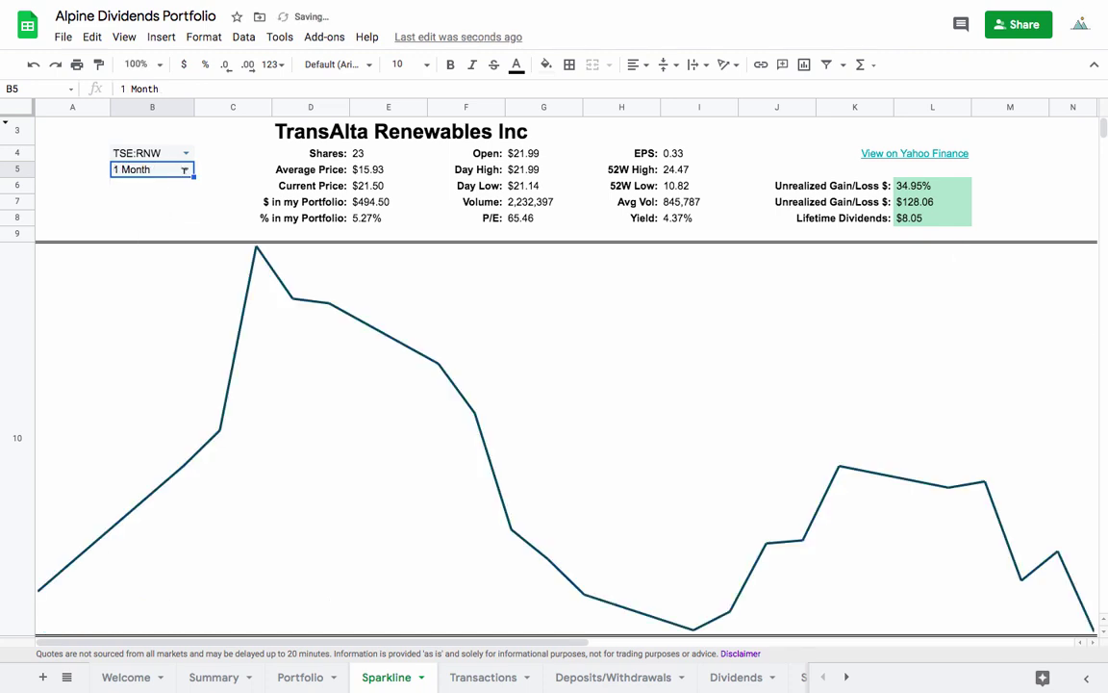
left_click(185, 169)
left_click(144, 224)
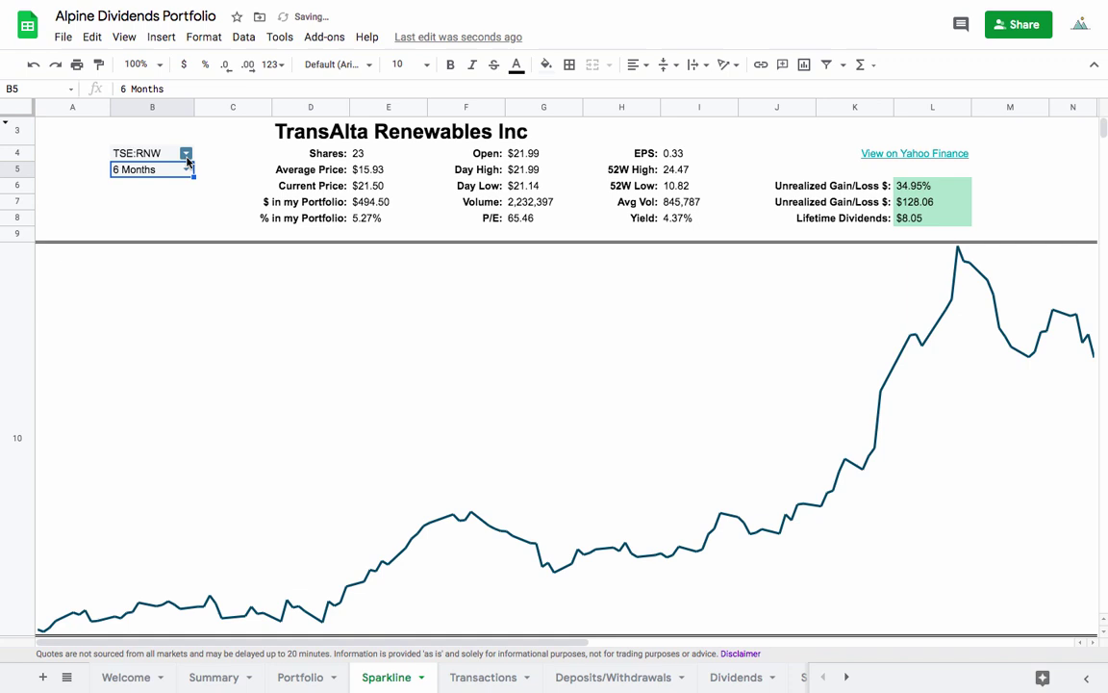
Chart Bank of Nova Scotia (TSE:BNS), then change the B4 ticker to TSE:DOL
left_click(186, 154)
left_click(171, 236)
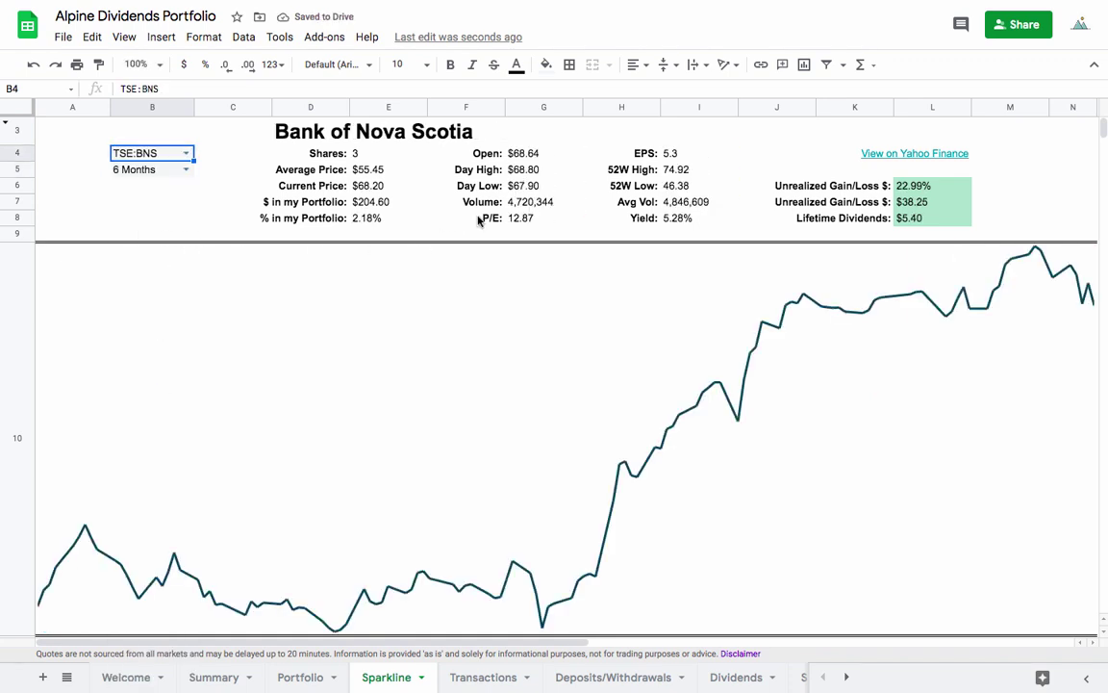
double_click(159, 153)
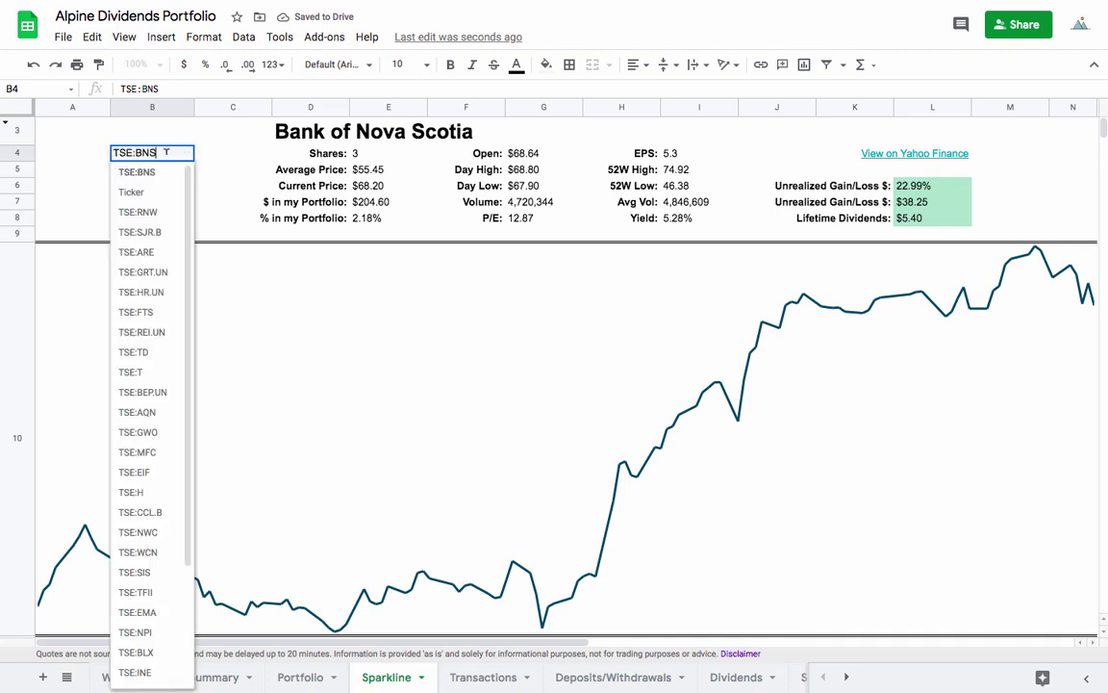
scroll(148, 257, "down", 5)
scroll(148, 257, "up", 3)
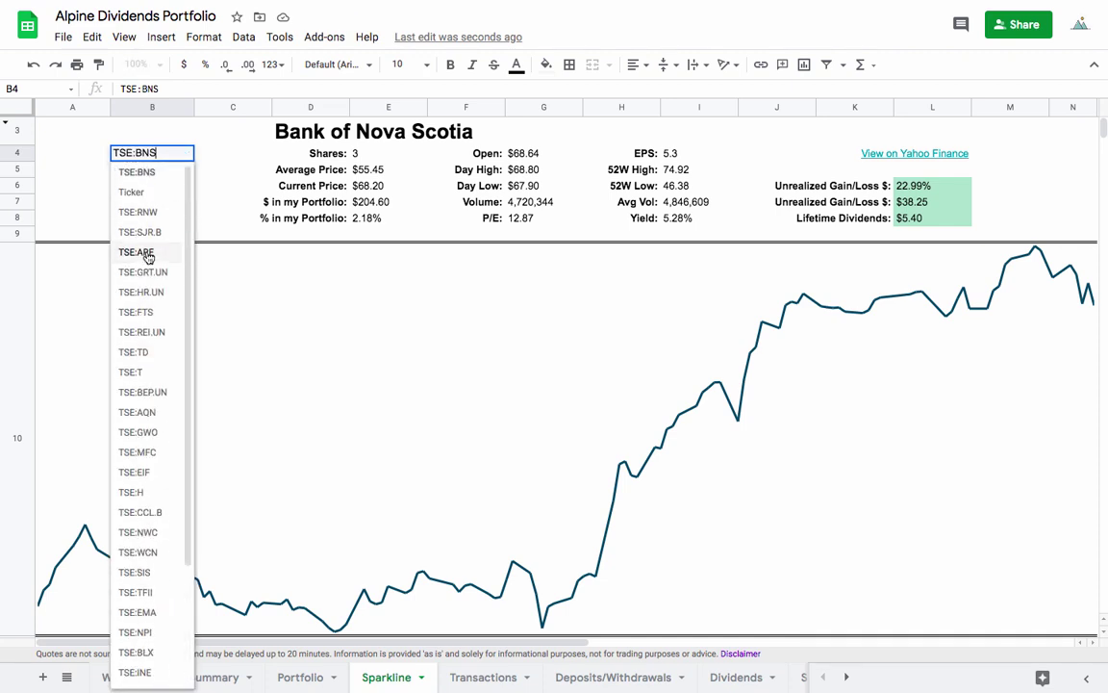
scroll(147, 260, "down", 3)
scroll(163, 288, "up", 5)
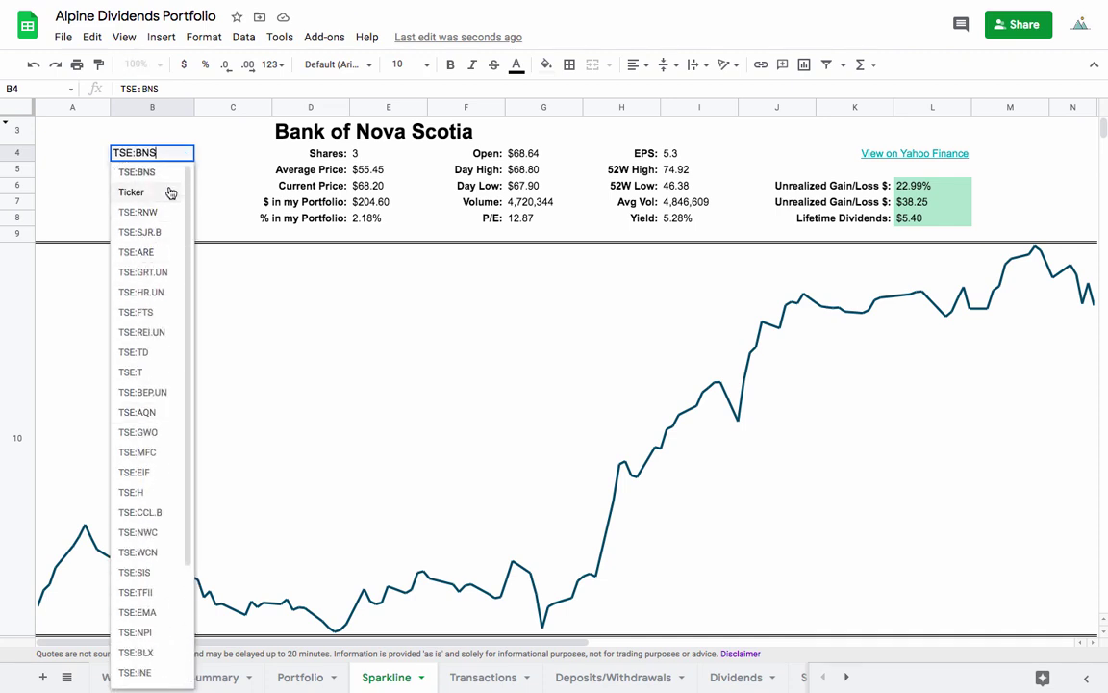
key("BackSpace")
key("BackSpace")
key("BackSpace")
type("DOL")
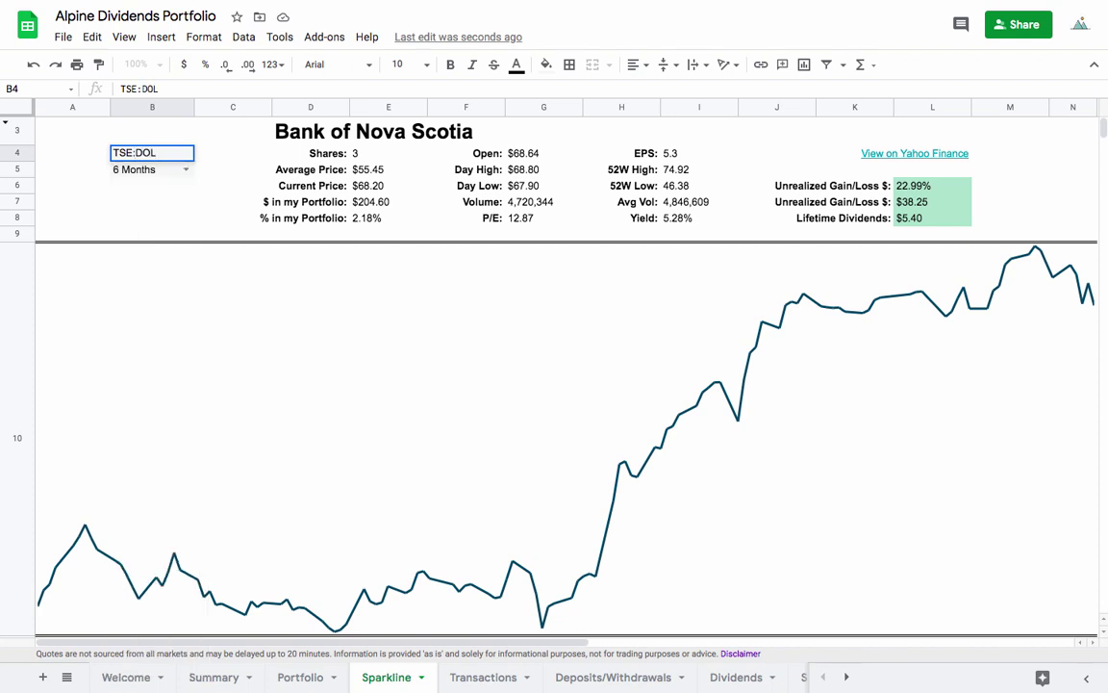
key("Return")
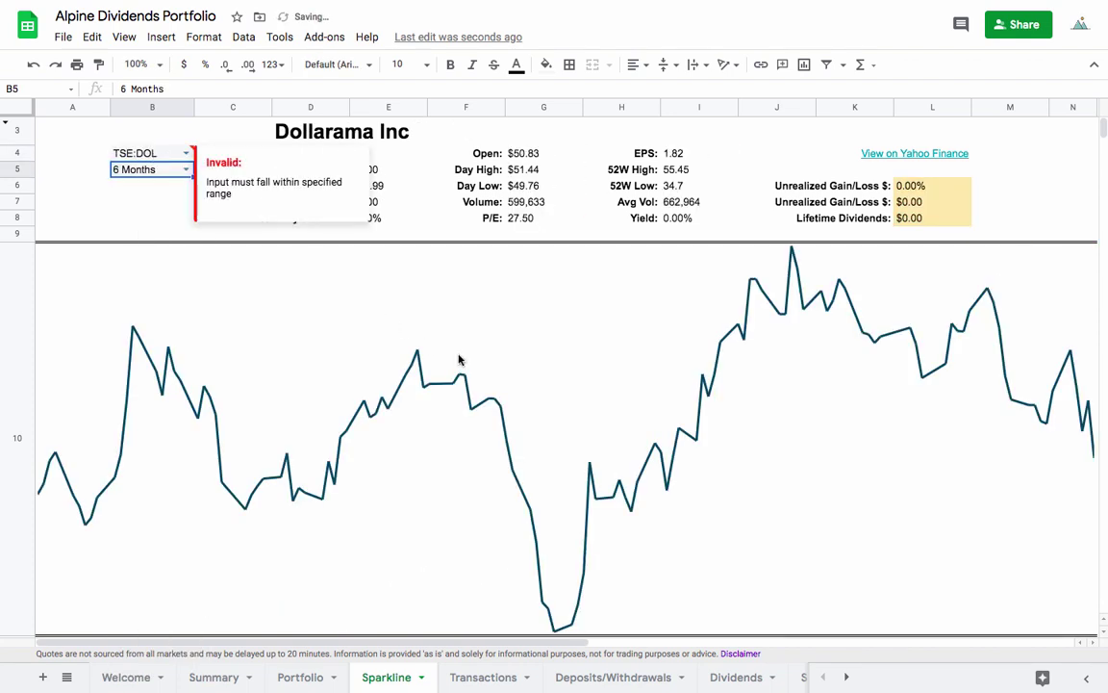
Set the chart range to 1 Year and switch the ticker back to TSE:RNW
left_click(186, 169)
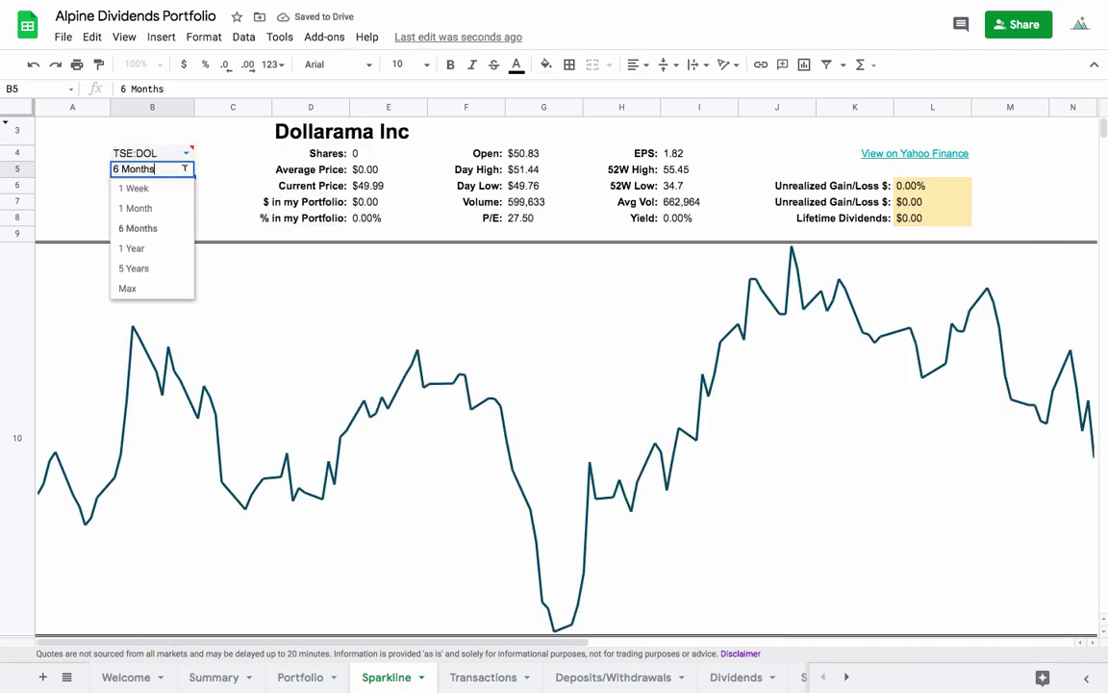
left_click(150, 247)
double_click(165, 151)
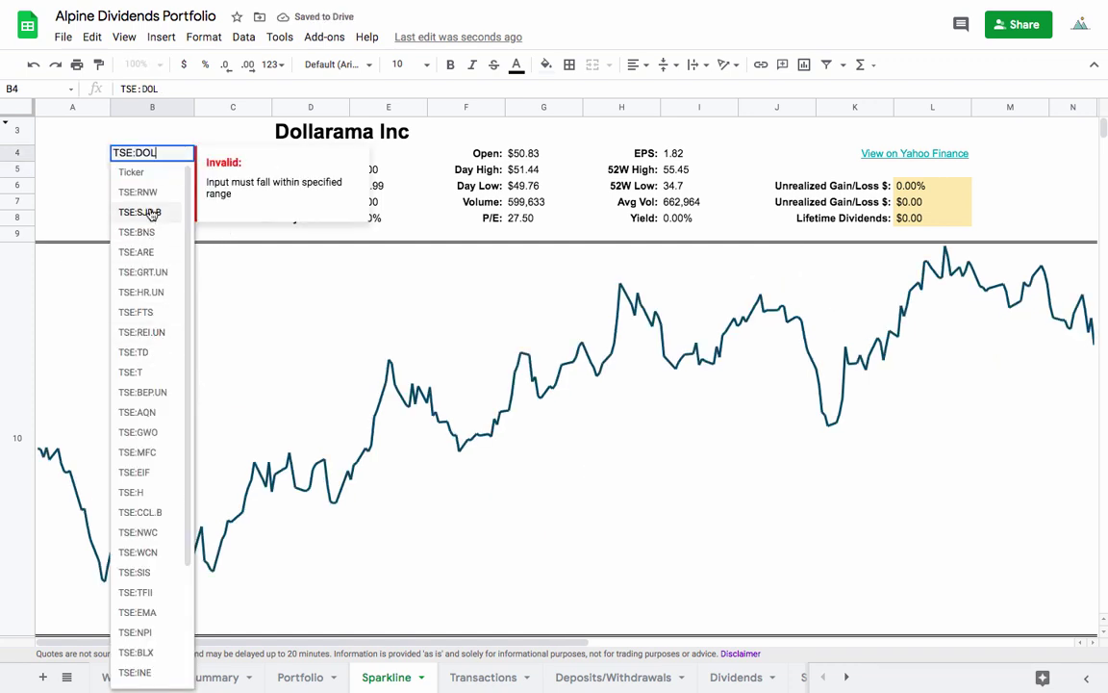
left_click(148, 191)
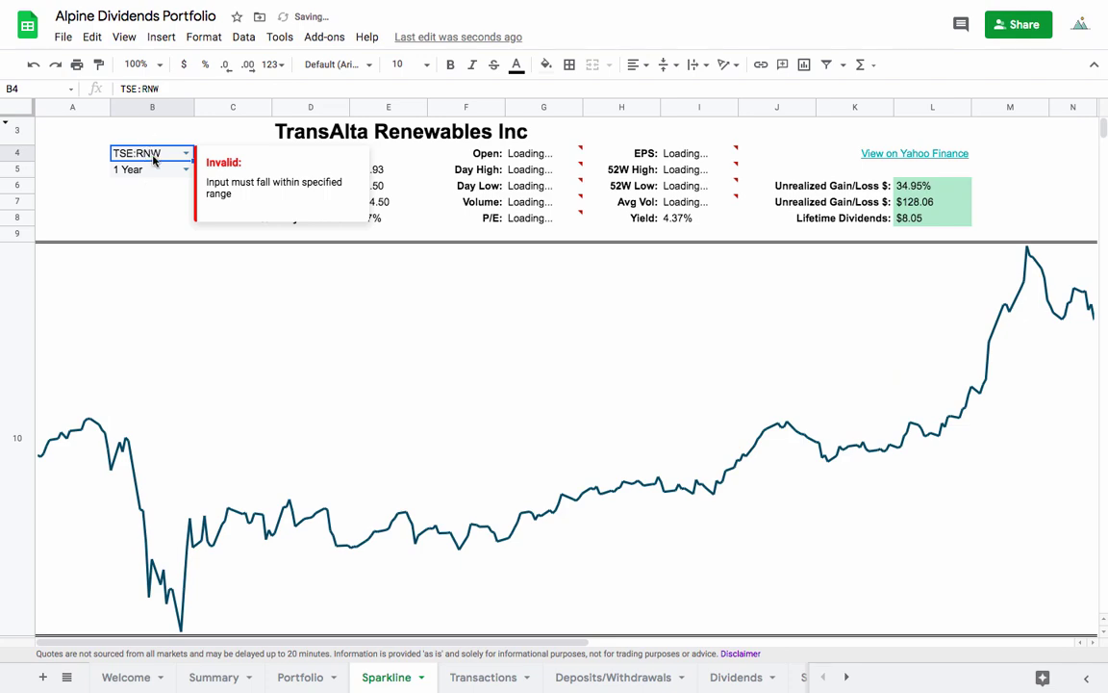
Look through the Transactions, Deposits/Withdrawals, Dividends and Splits sheets
left_click(483, 676)
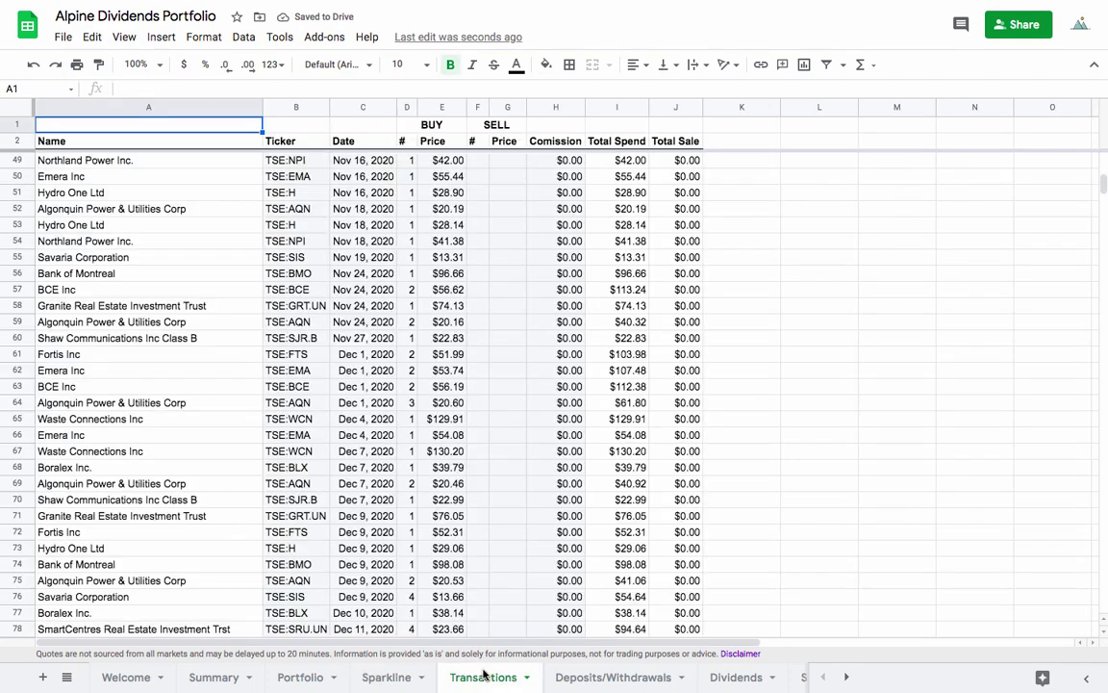
left_click(613, 676)
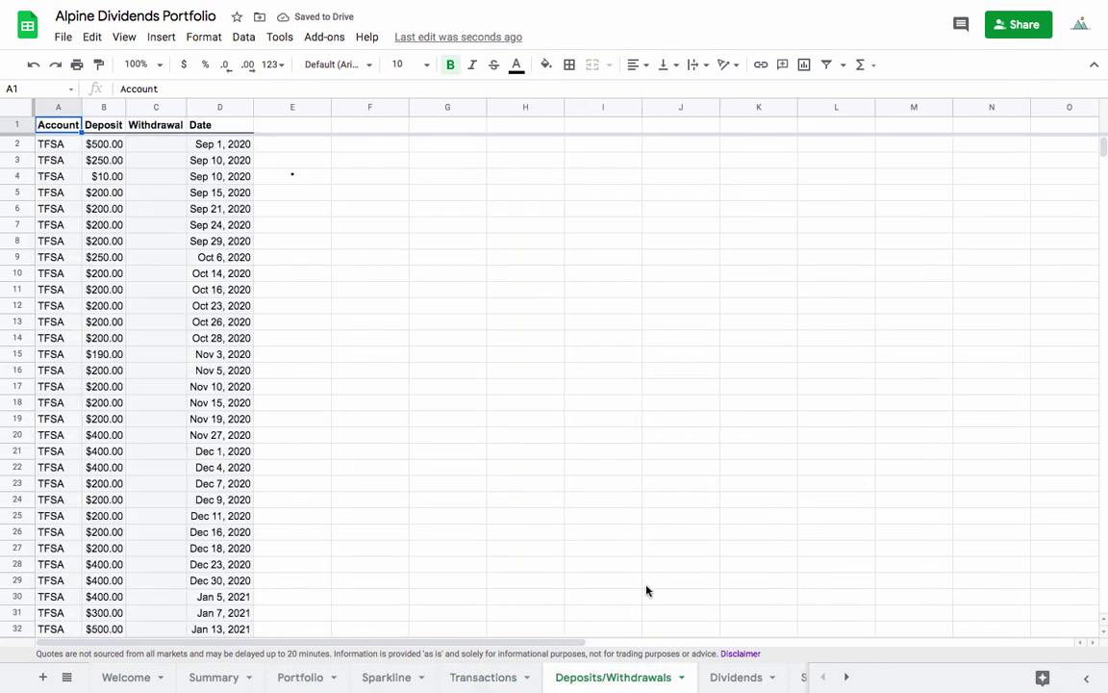
left_click(735, 677)
left_click(736, 676)
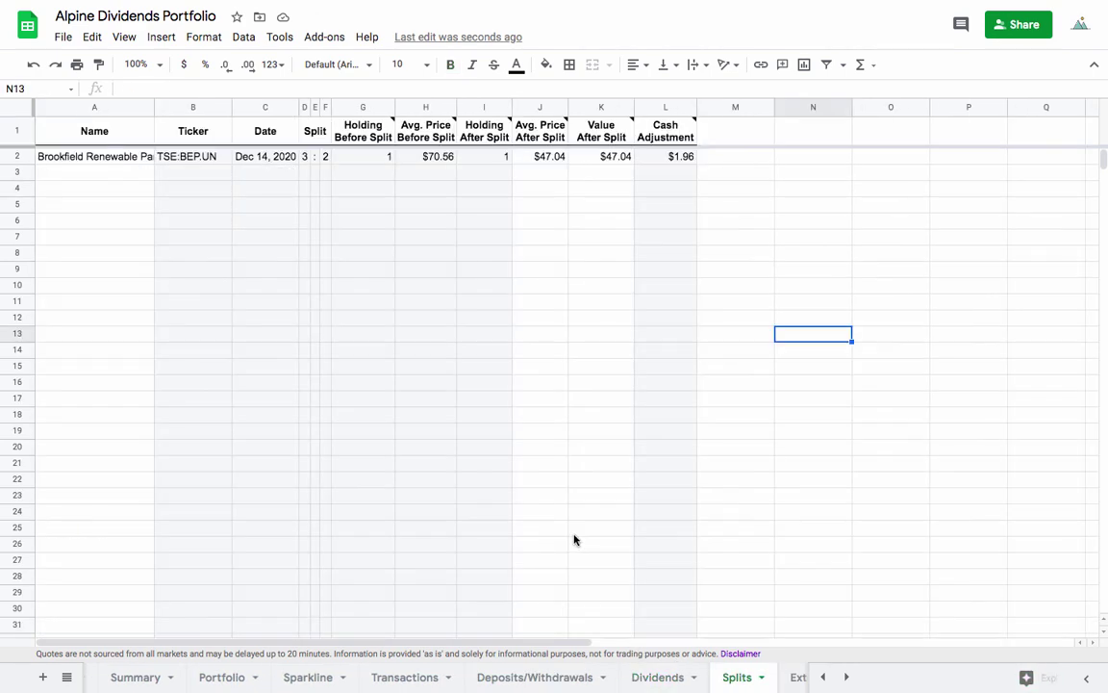
scroll(596, 676, "down", 2)
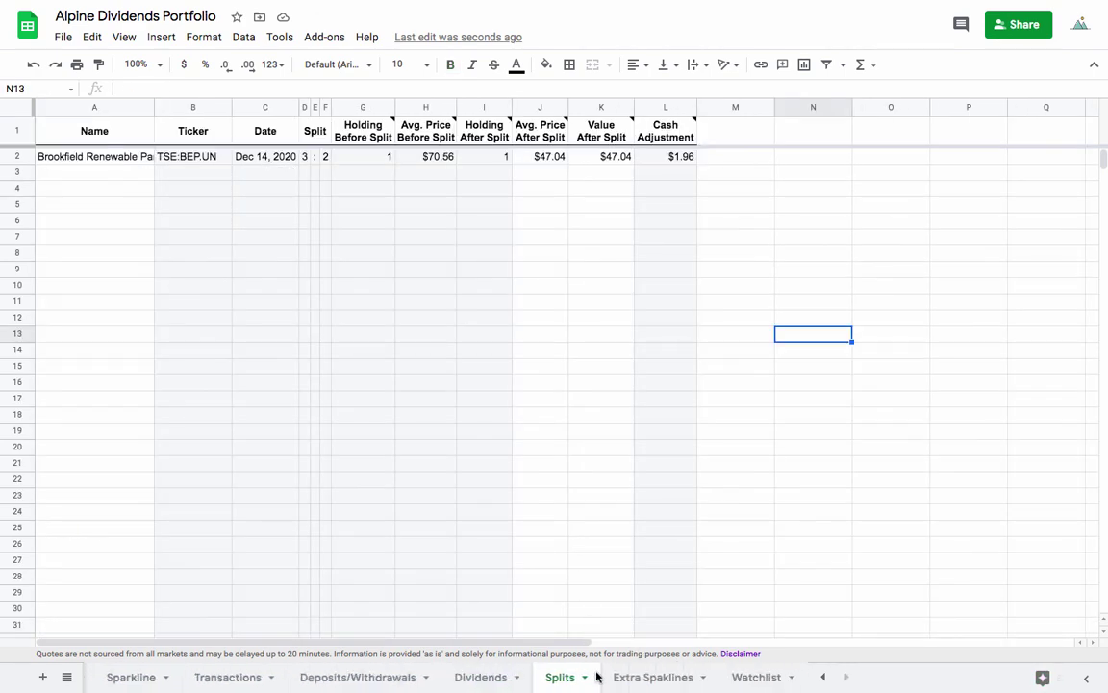
Browse the Extra Spaklines charts and the Watchlist's one-year charts
left_click(635, 676)
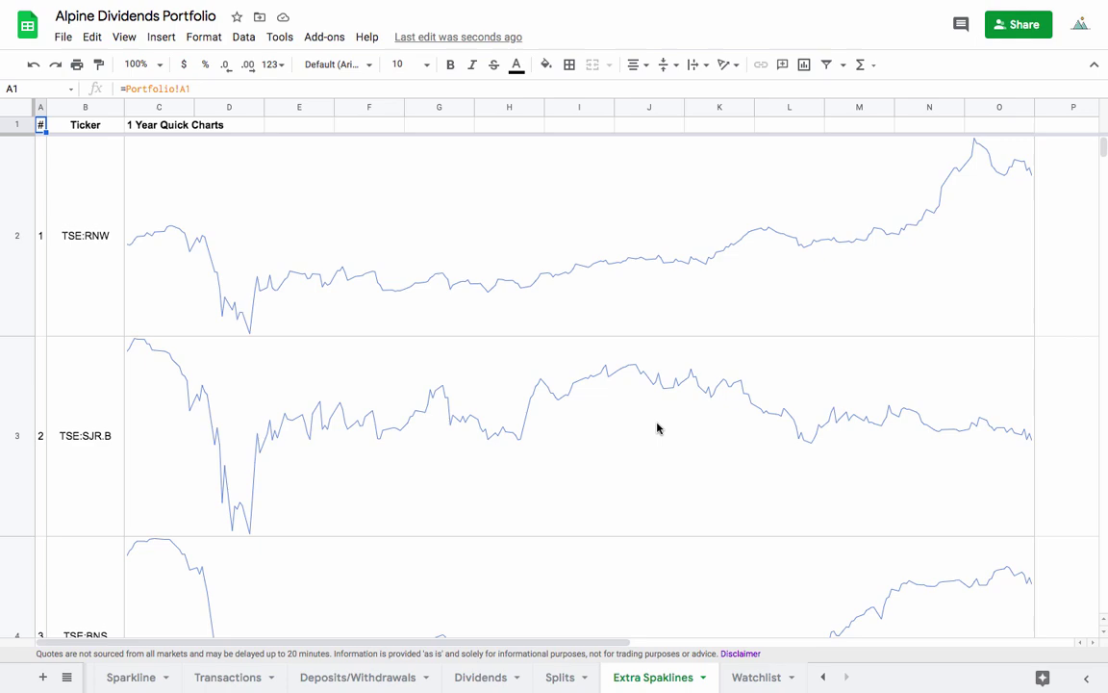
scroll(572, 274, "down", 4)
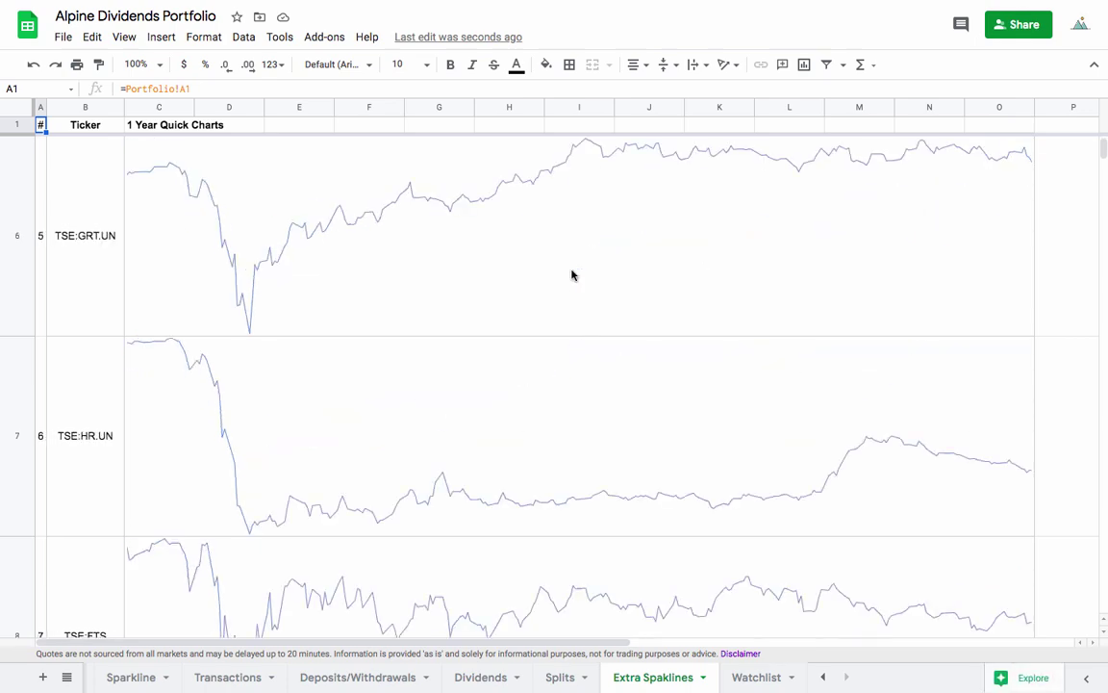
scroll(571, 276, "down", 20)
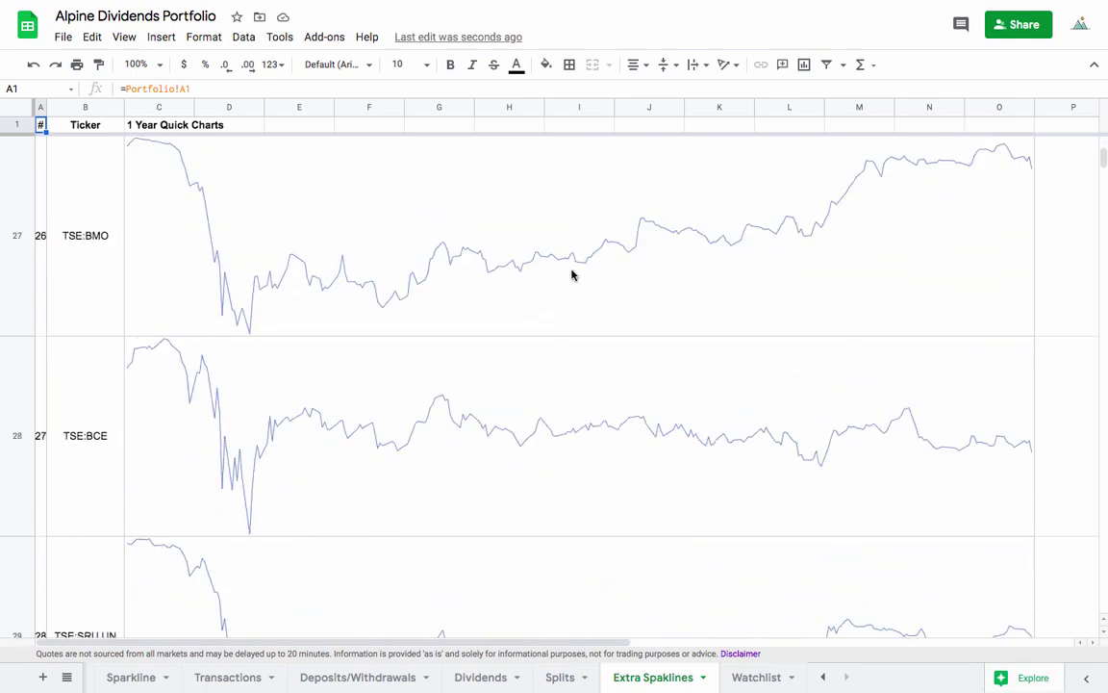
scroll(572, 274, "down", 2)
scroll(572, 274, "up", 20)
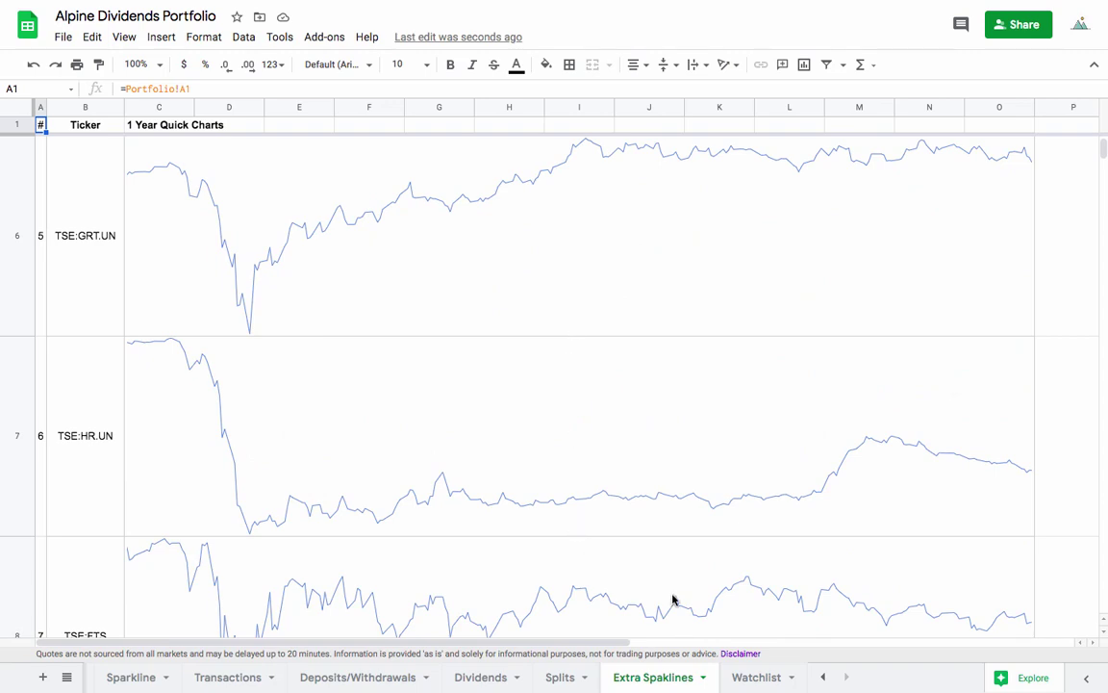
left_click(755, 676)
scroll(496, 443, "down", 5)
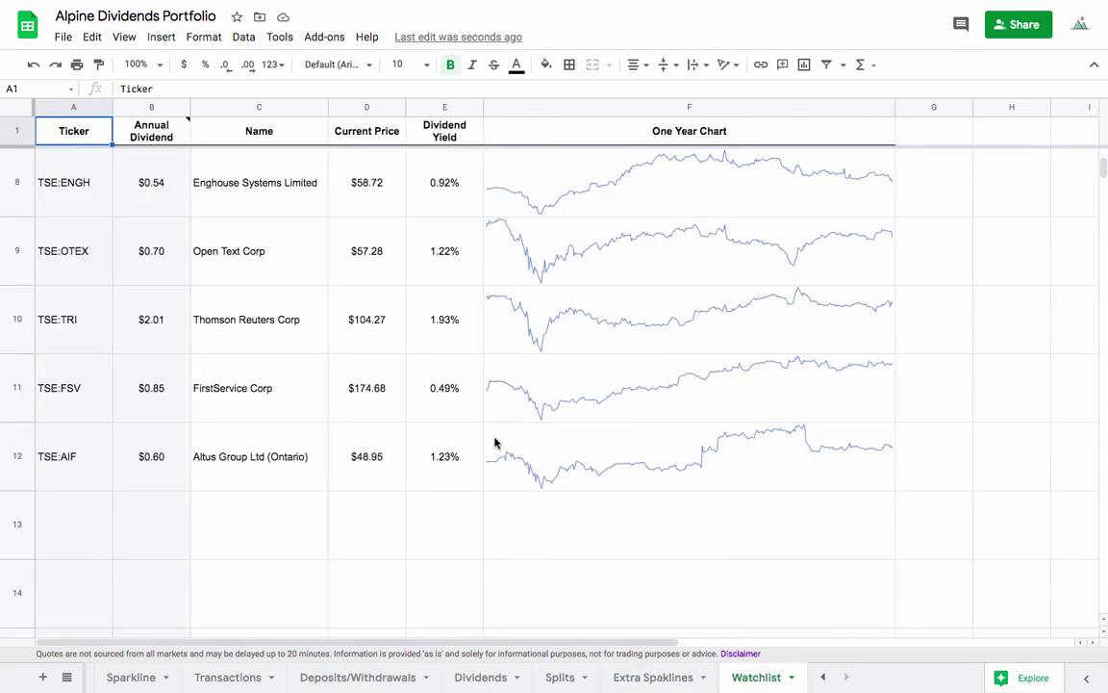
scroll(496, 443, "up", 5)
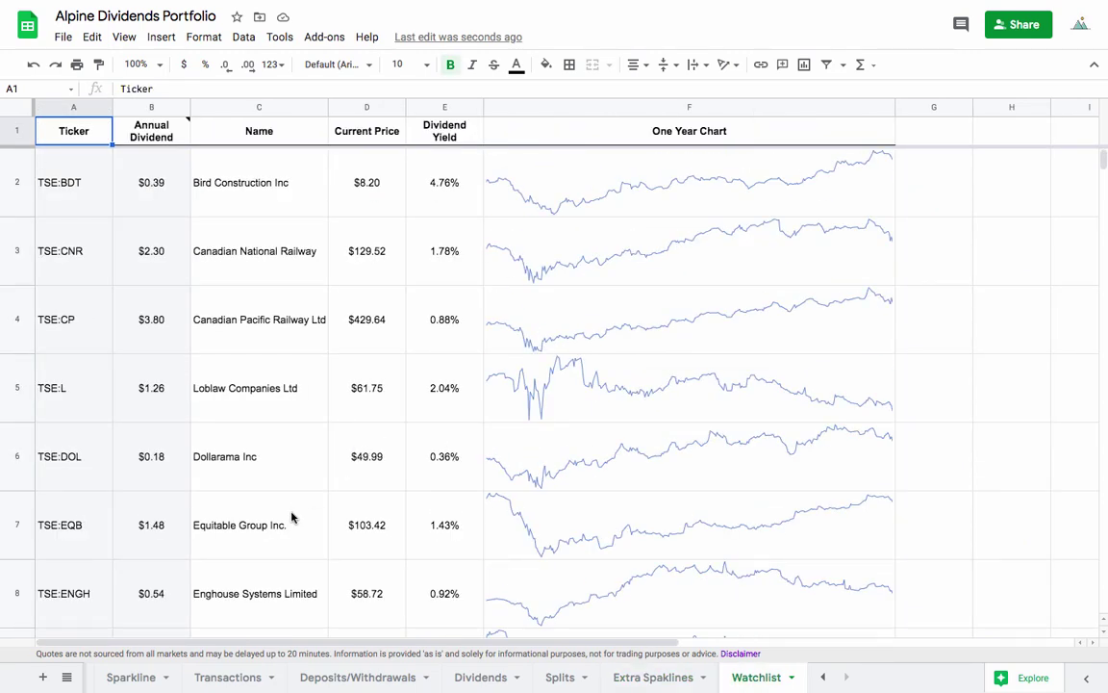
Return via the Transactions and Sparkline sheets to the Portfolio sheet
left_click(227, 676)
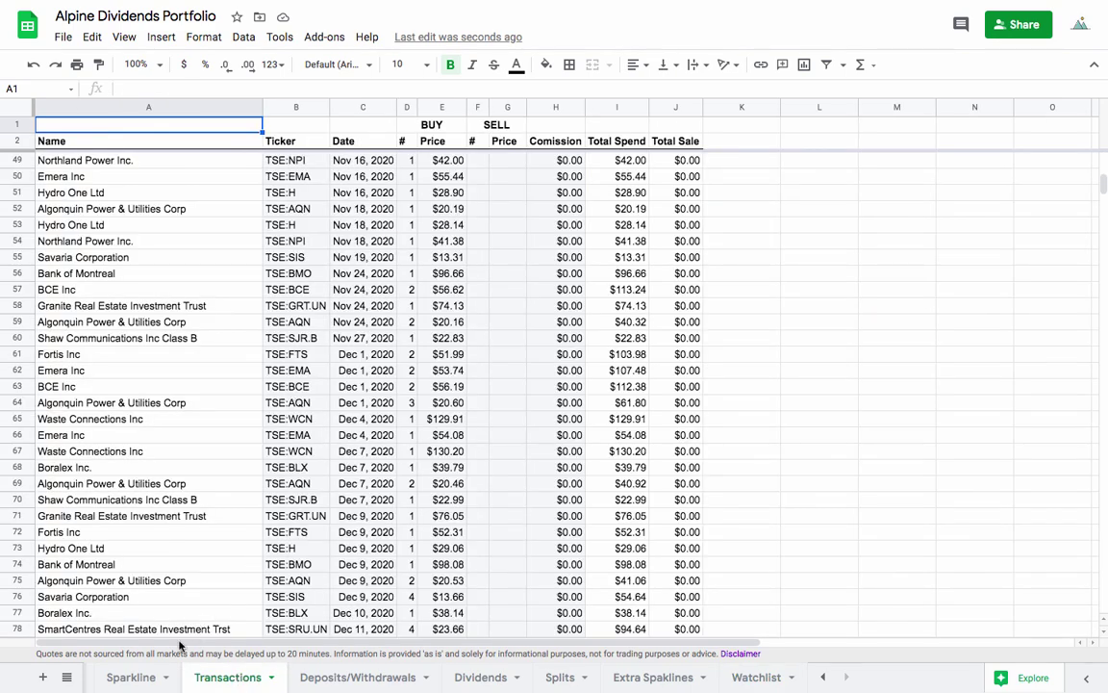
left_click(140, 676)
left_click(237, 677)
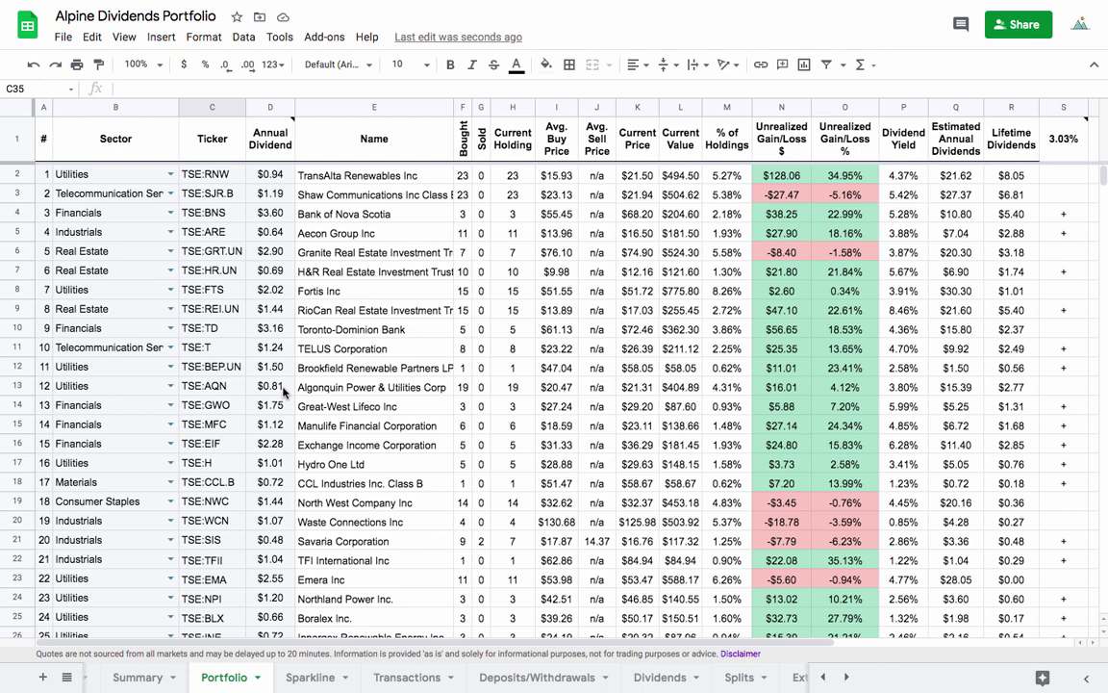
Show the Summary sheet with account totals, sector and holdings charts, and dividends chart
left_click(140, 676)
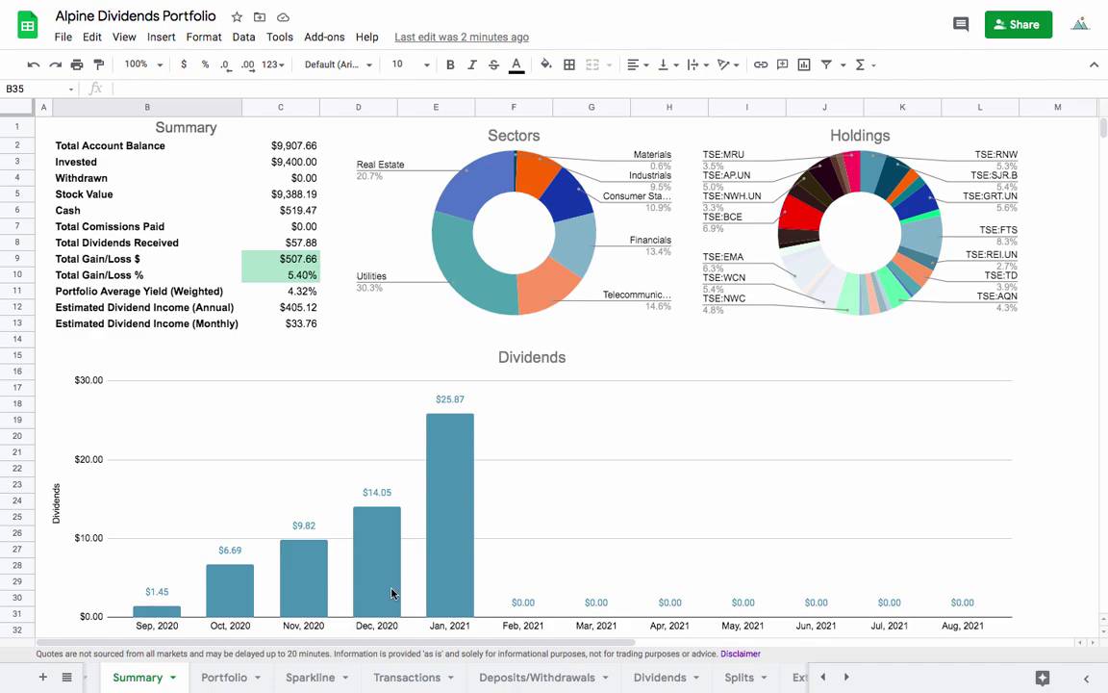
Start a TSE:RNW transaction in Transactions row 121 dated Feb 1, 2021
left_click(423, 676)
scroll(409, 435, "down", 12)
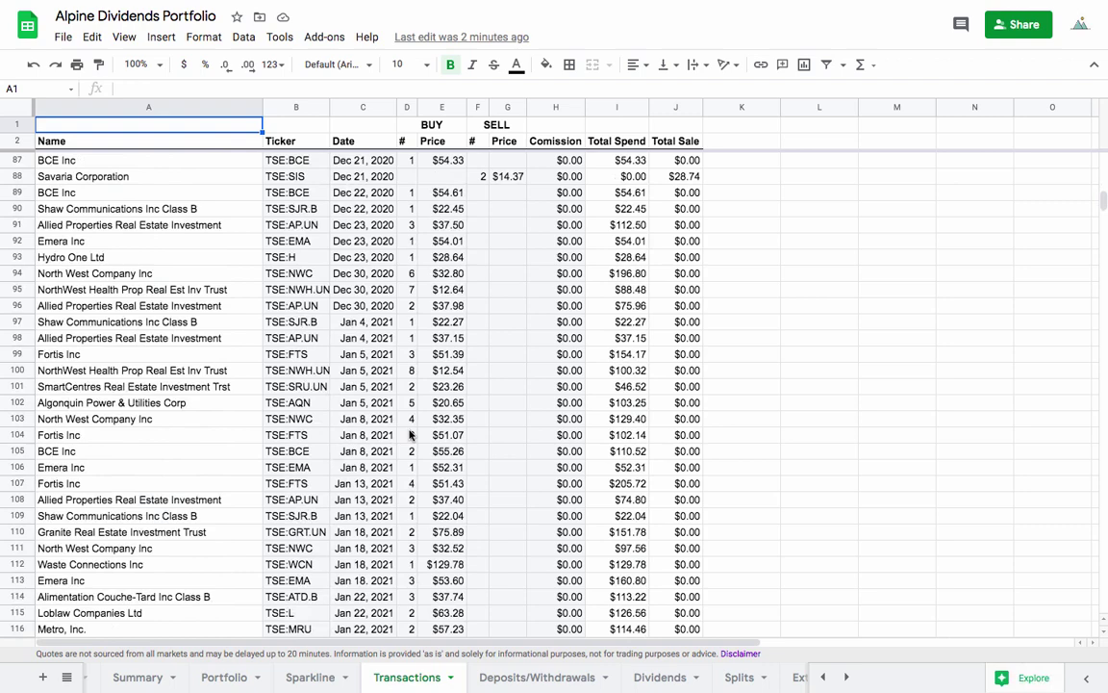
left_click(306, 372)
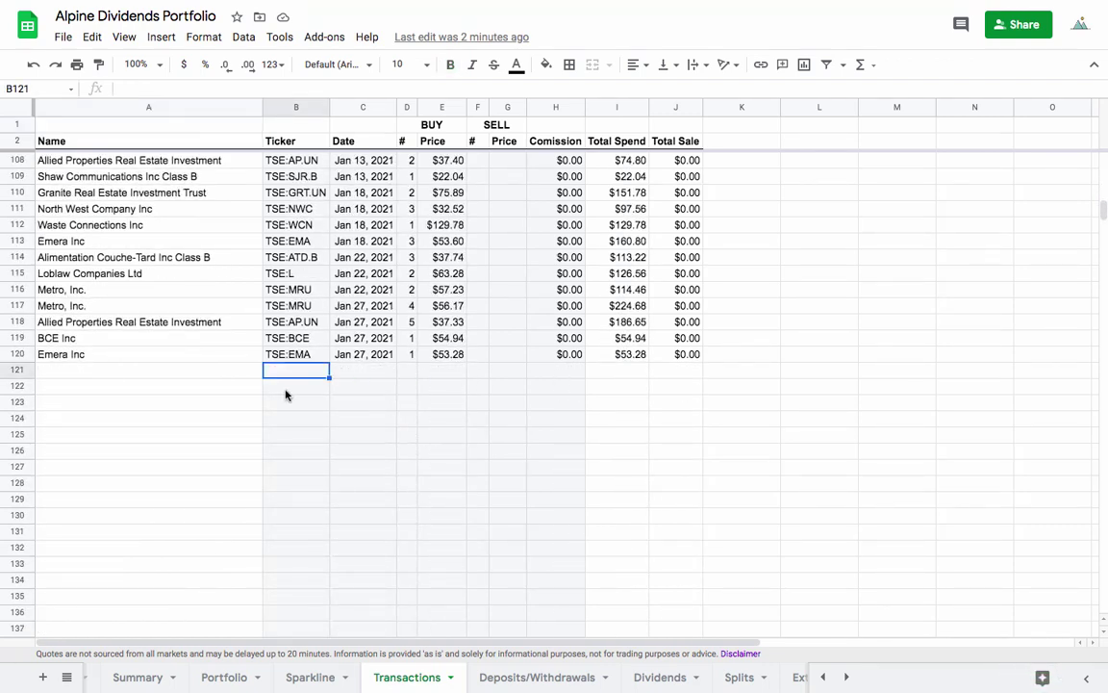
type("TSE")
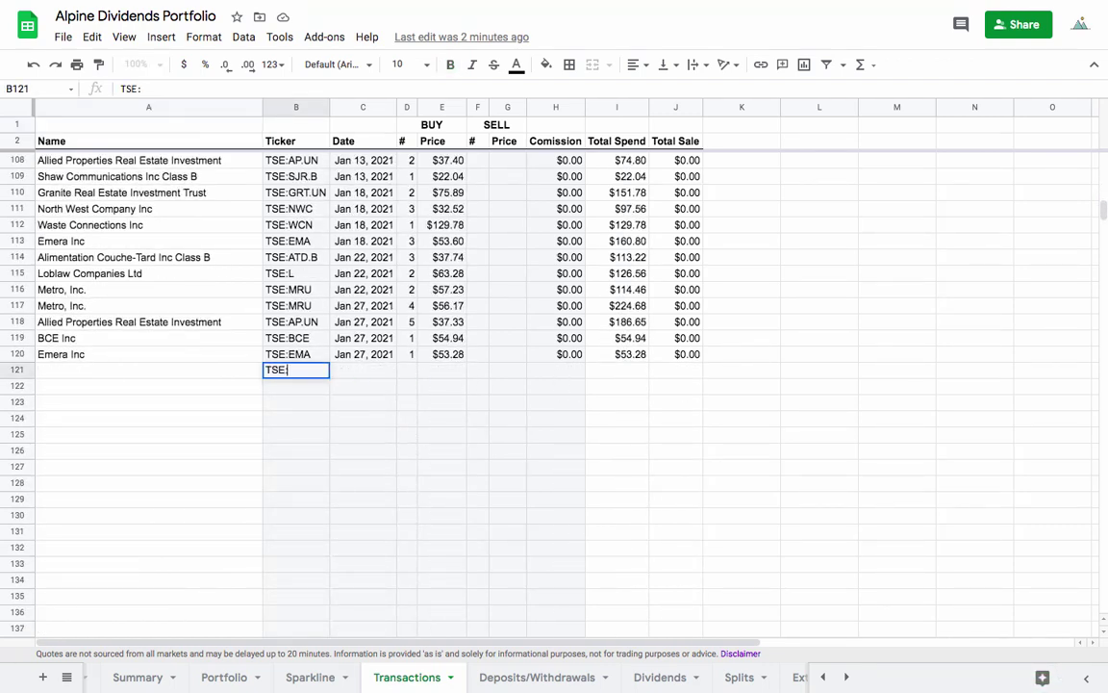
type(":RNW")
key("Tab")
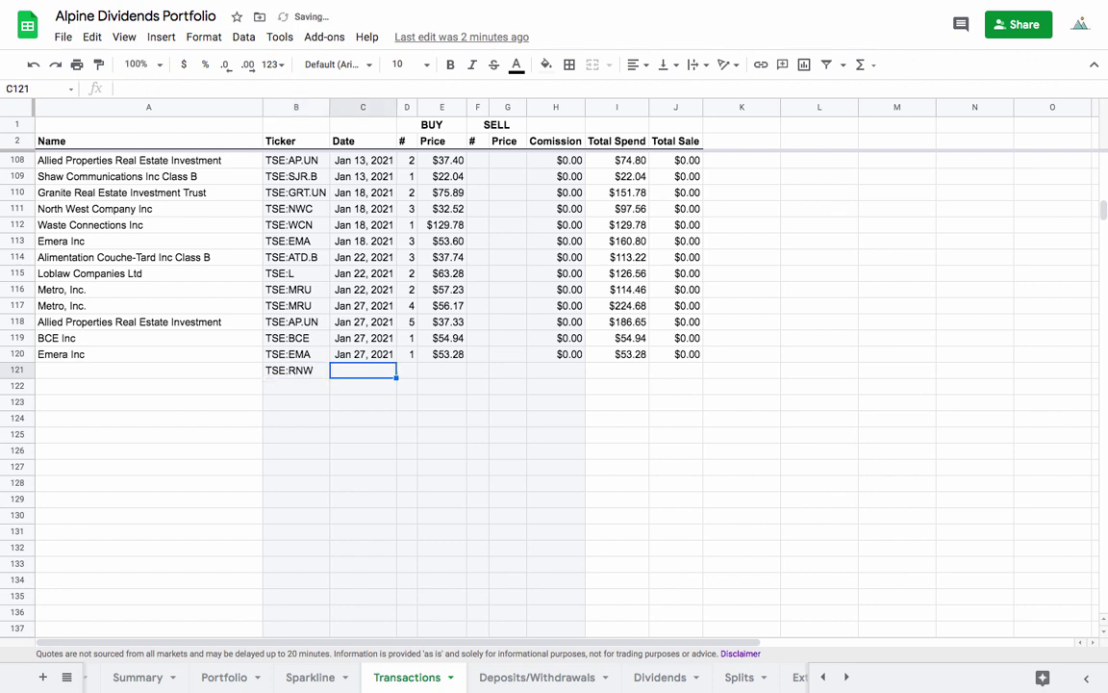
type("Feb ")
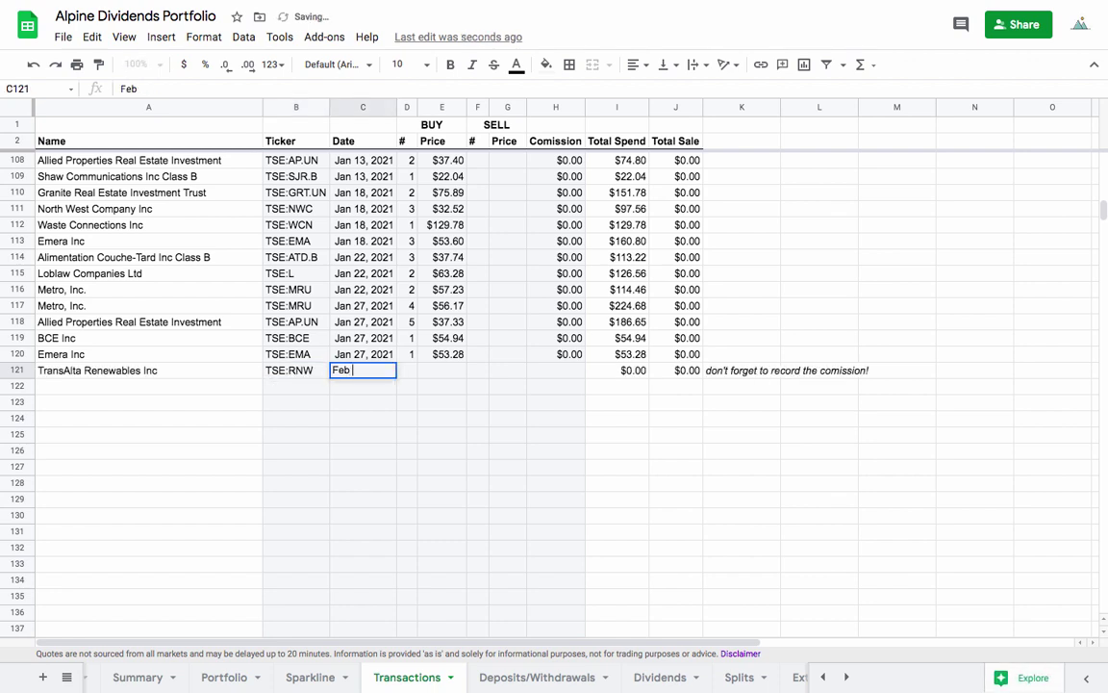
type("1, 20")
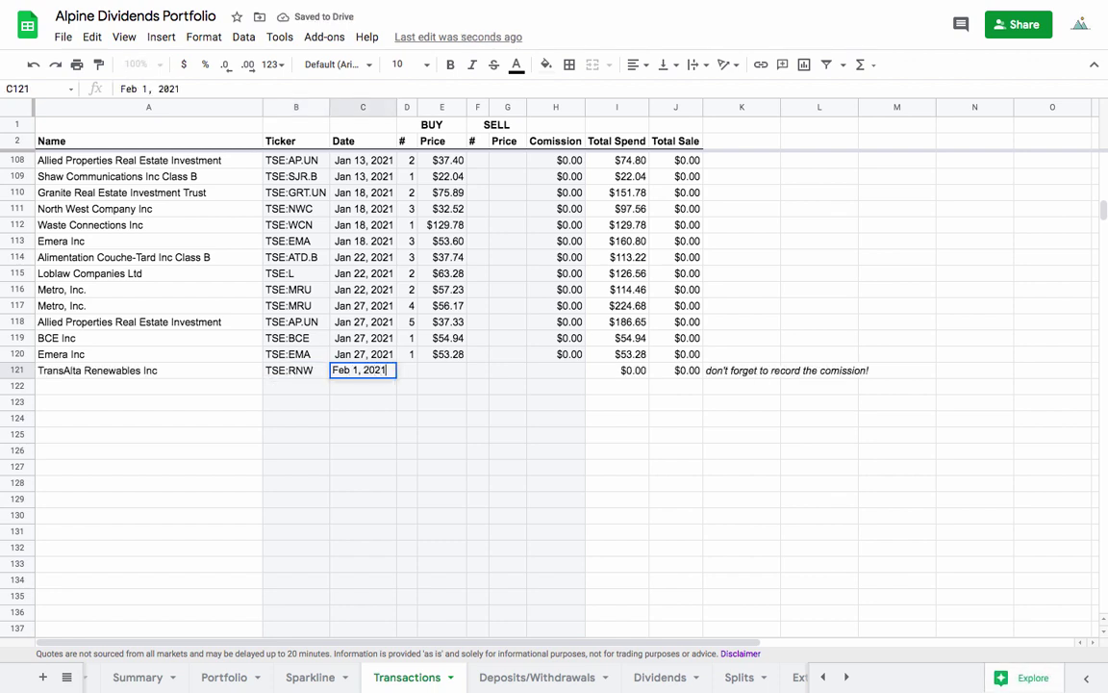
type("21")
key("Tab")
Enter 2 shares at $30.00, then view the formula behind Emera Inc's name in A120
type("2")
key("Tab")
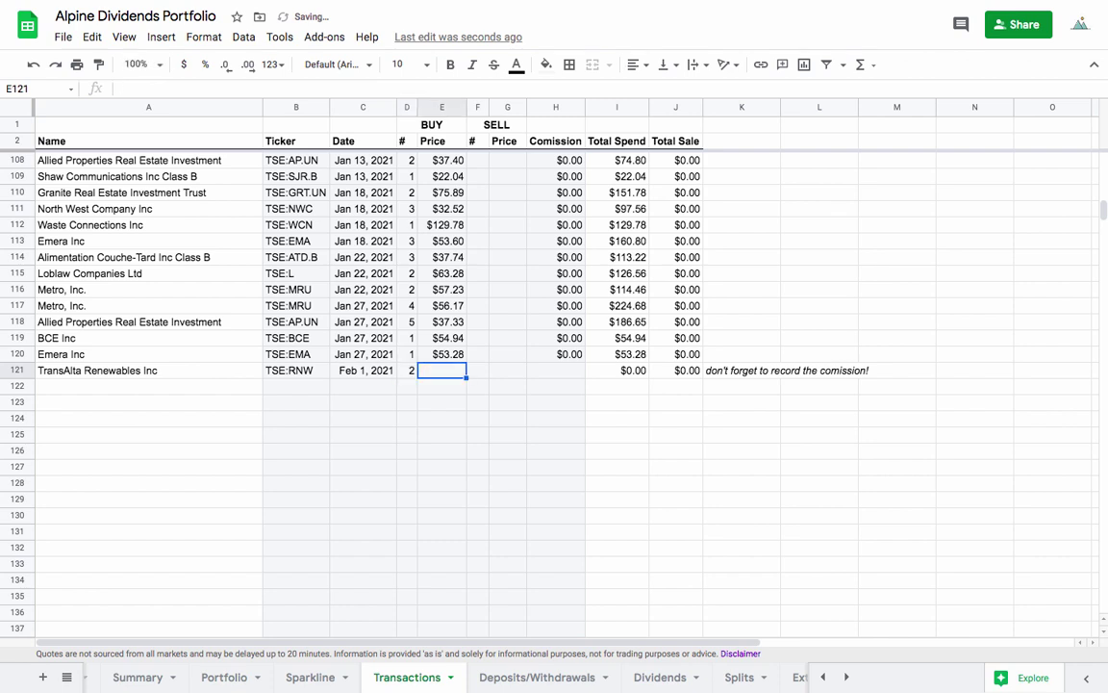
type("30")
key("Return")
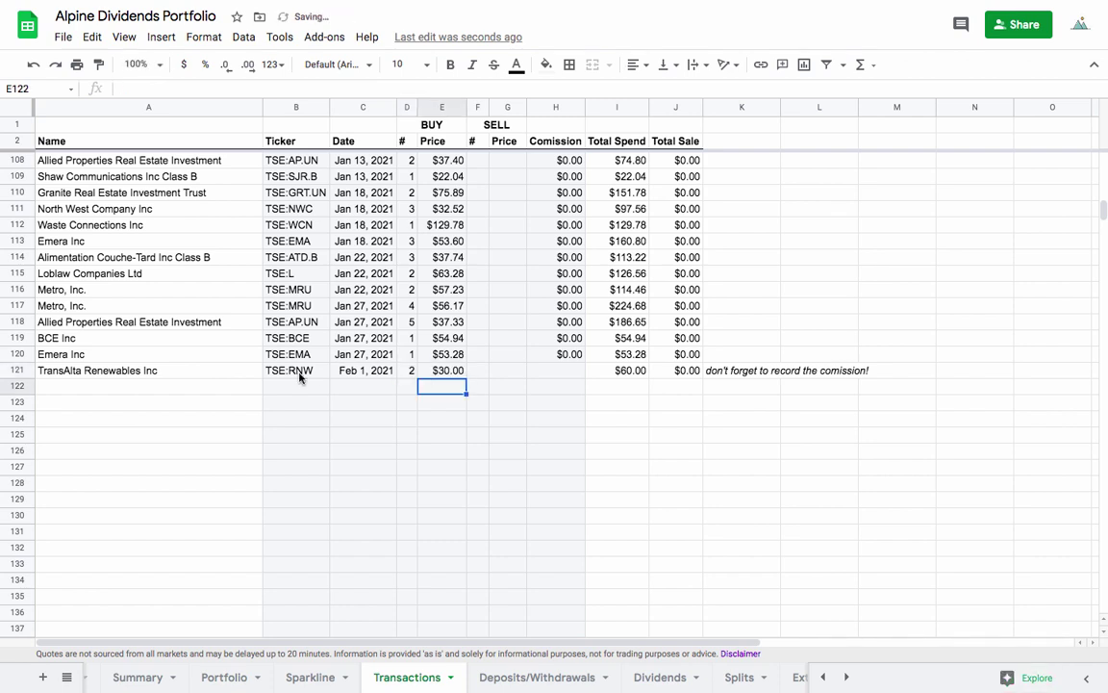
left_click(235, 355)
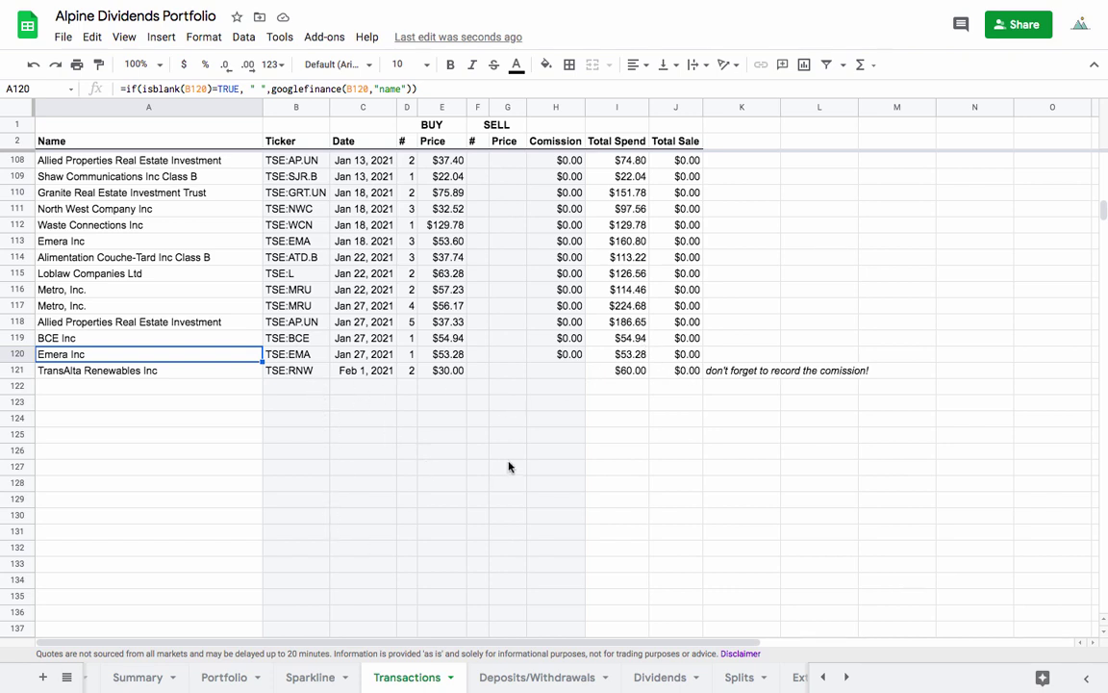
Set row 121's commission to $0.00, clearing and re-entering it to show the reminder
left_click(567, 374)
type("0")
key("Return")
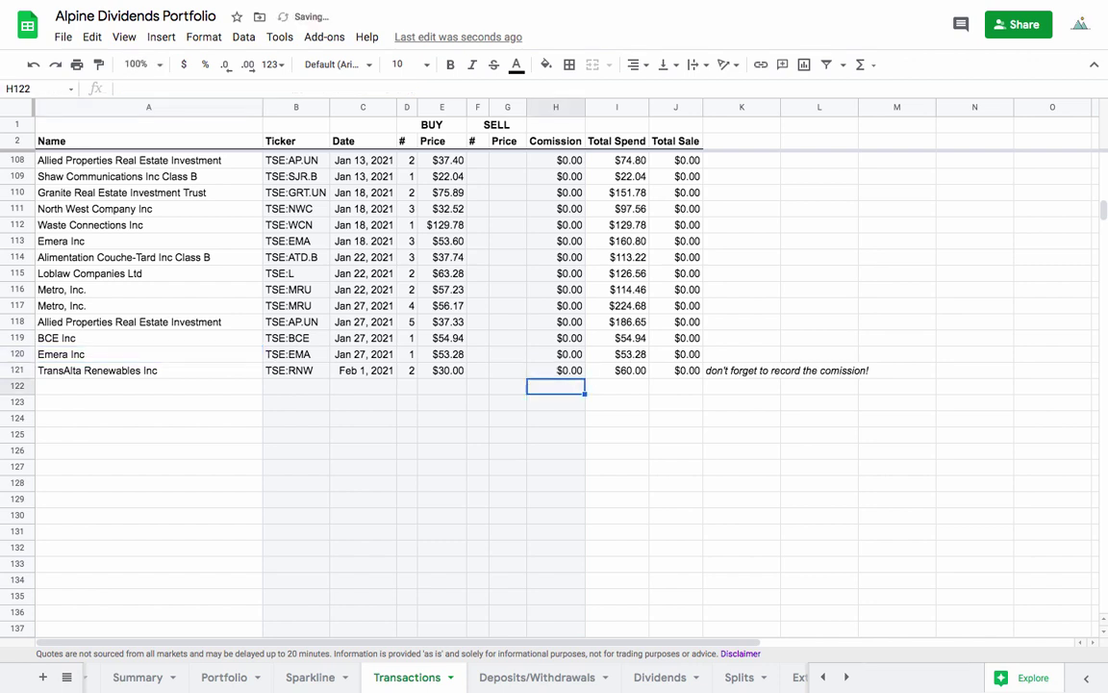
left_click(576, 371)
key("Delete")
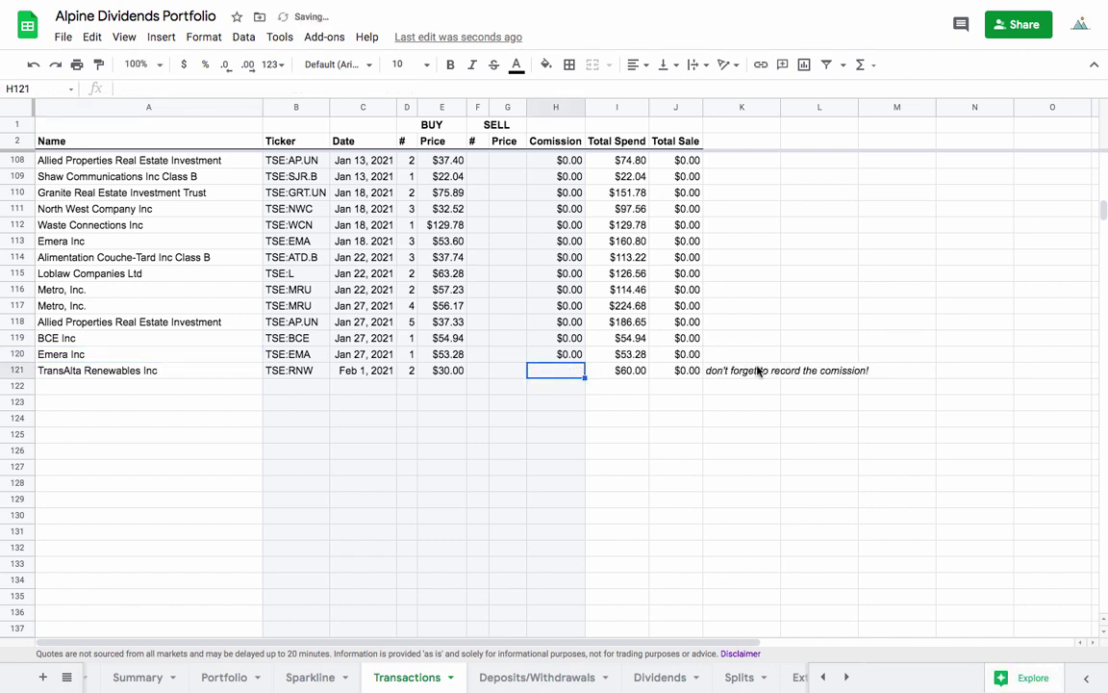
type("0")
key("Return")
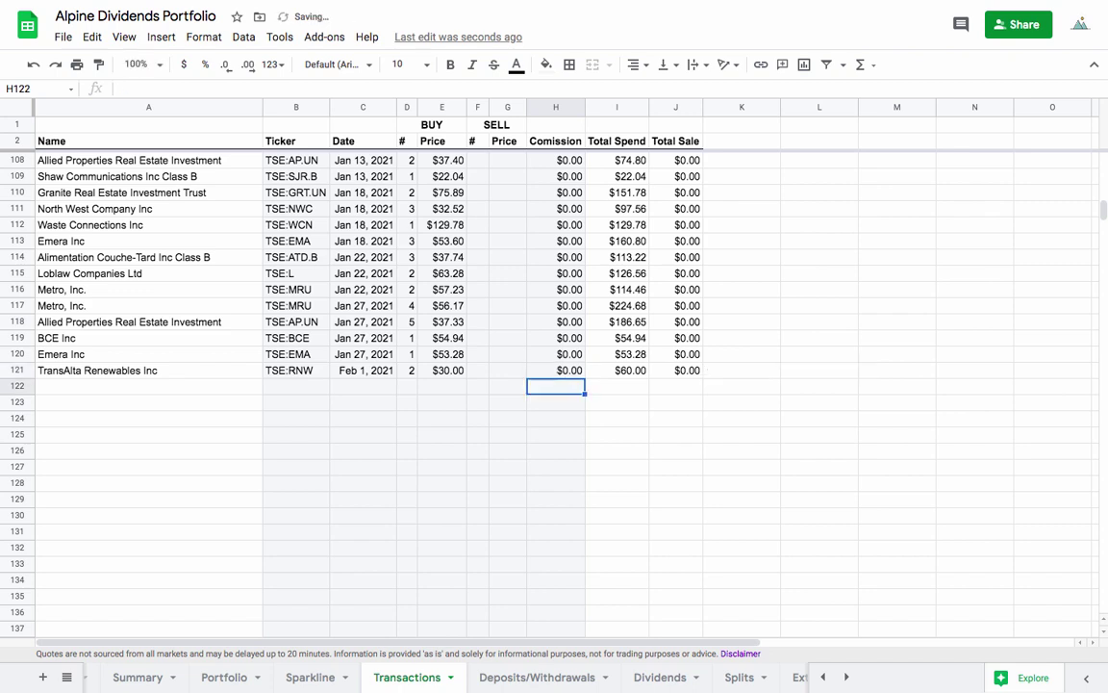
Delete the test TSE:RNW entry across B121:H121
left_click_drag(320, 376, 559, 370)
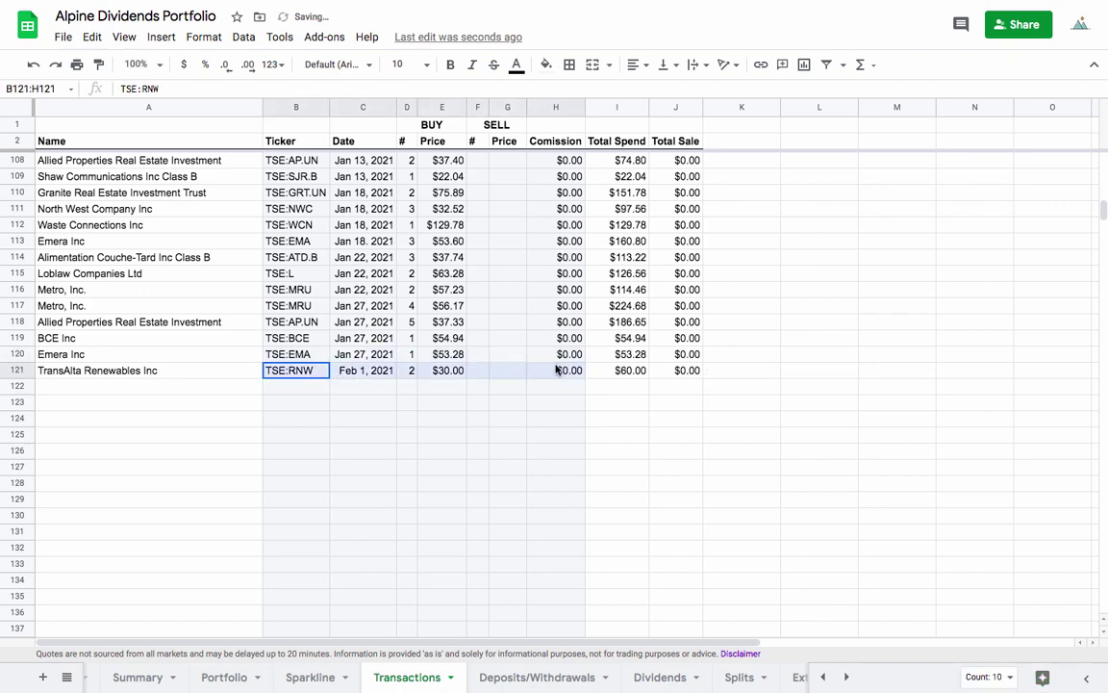
key("Delete")
left_click(441, 402)
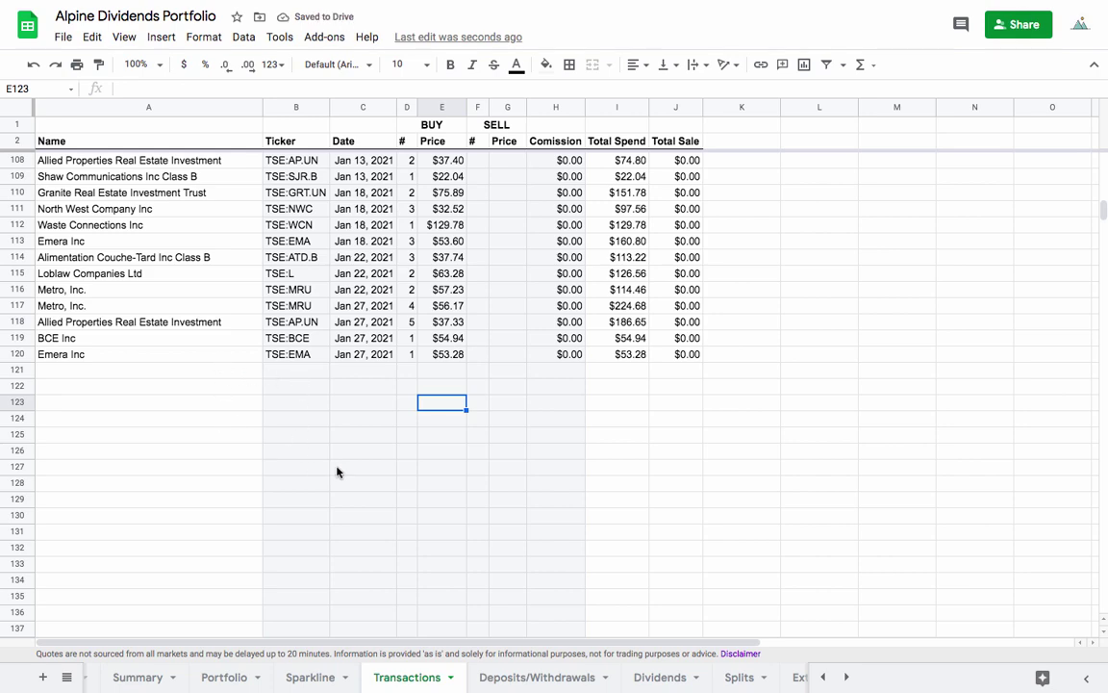
Check the Dividends log ending with TSE:RNW's Jan 29, 2021 payout, then return to Portfolio
left_click(650, 676)
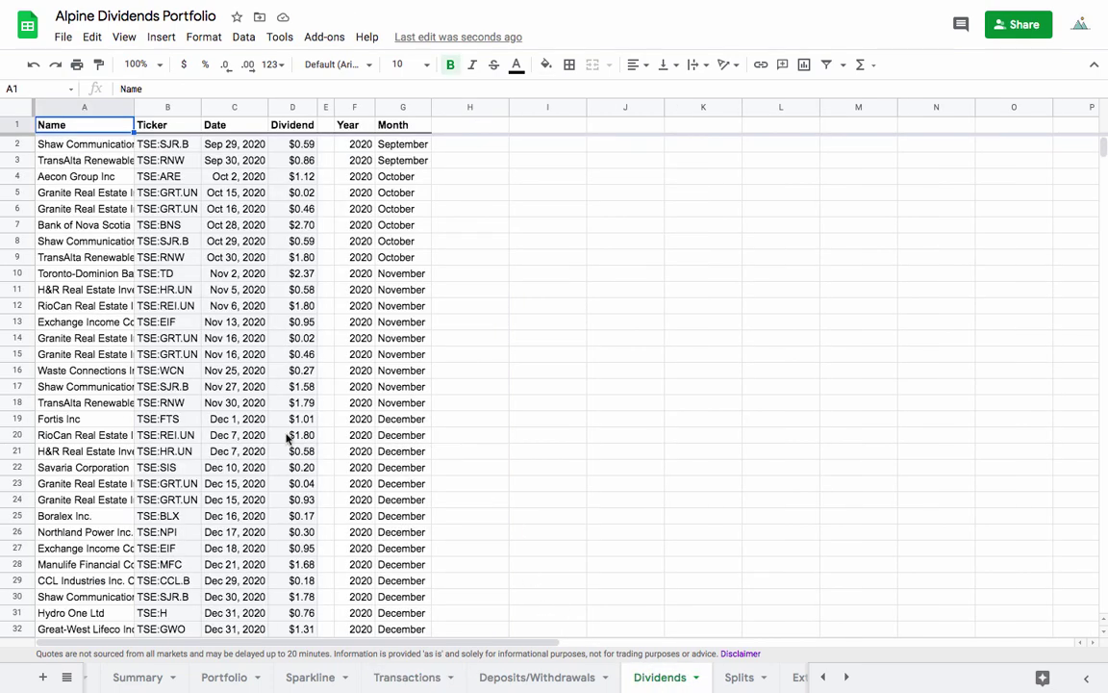
scroll(285, 438, "down", 10)
left_click(182, 359)
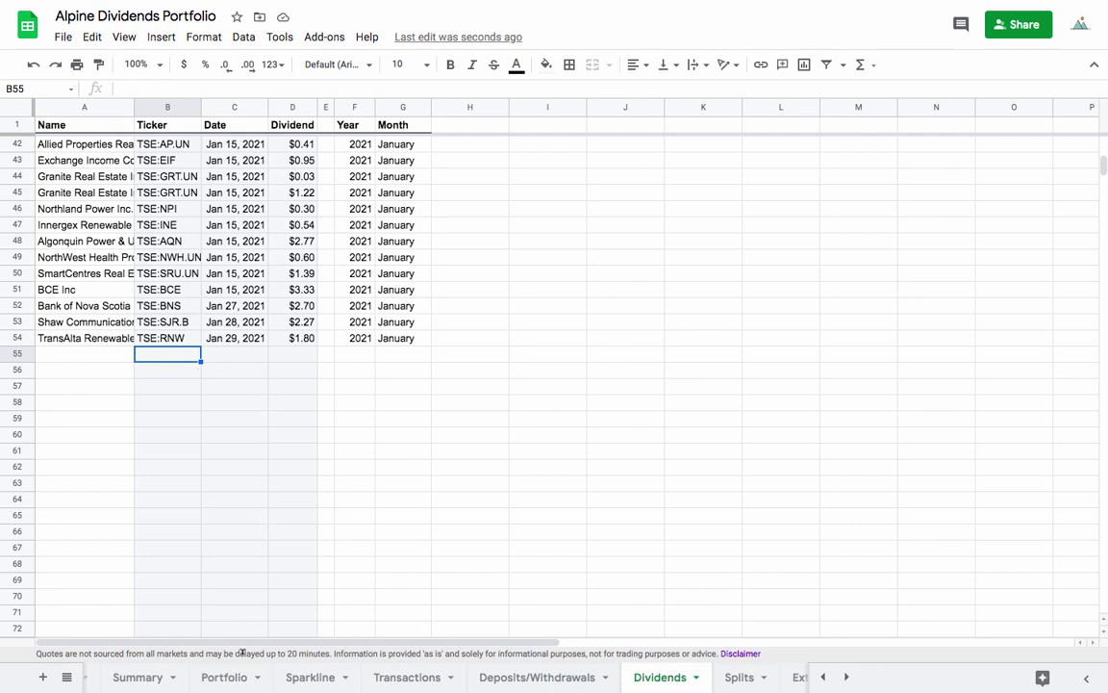
left_click(234, 680)
scroll(298, 296, "down", 5)
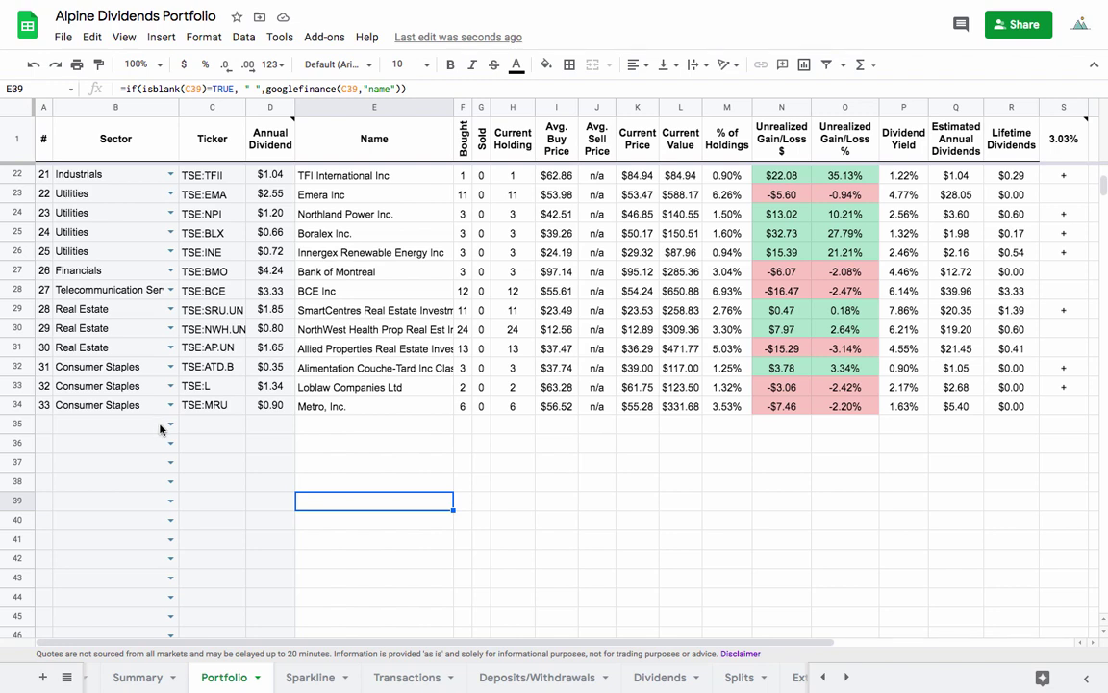
left_click_drag(45, 425, 267, 421)
left_click(267, 433)
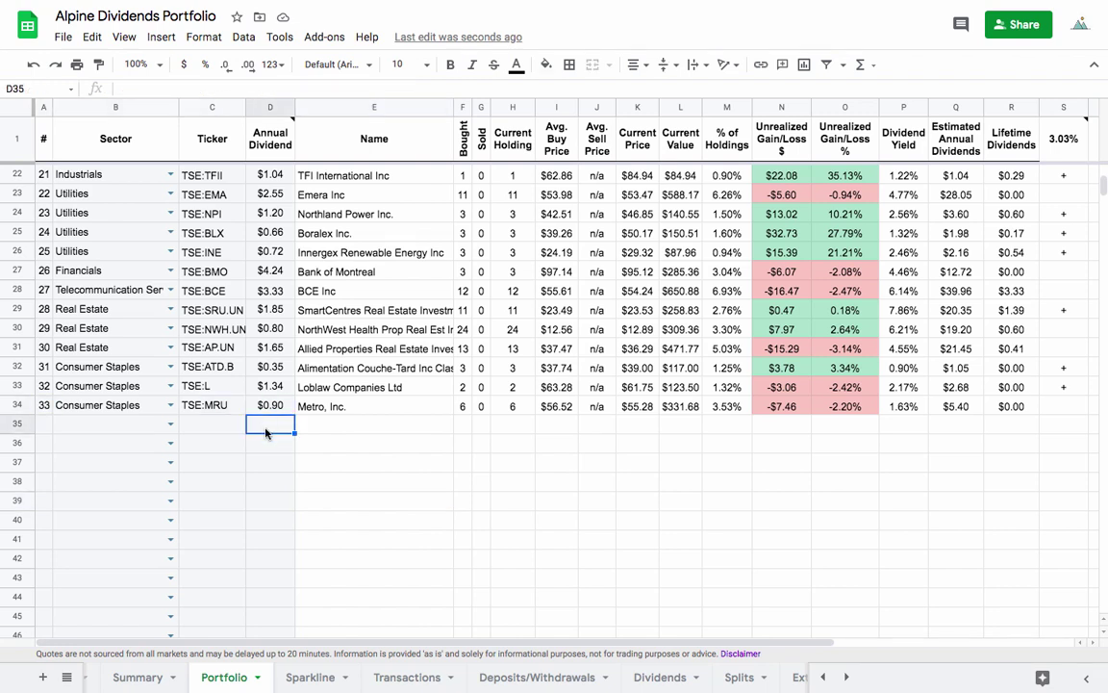
left_click(170, 424)
left_click(193, 430)
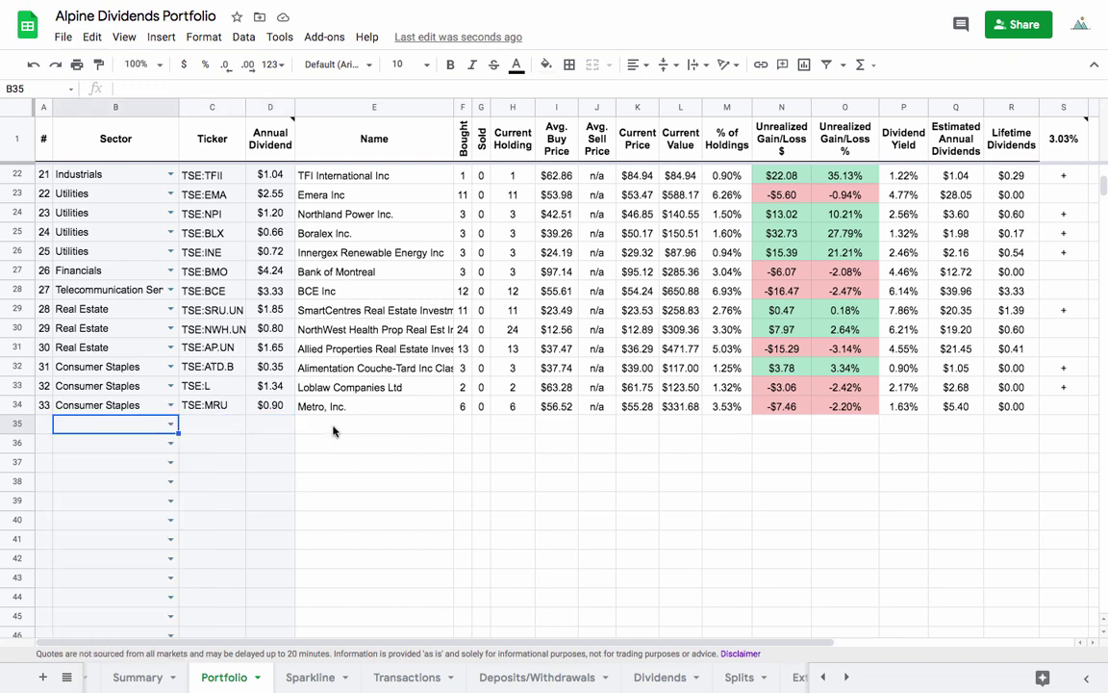
left_click(394, 428)
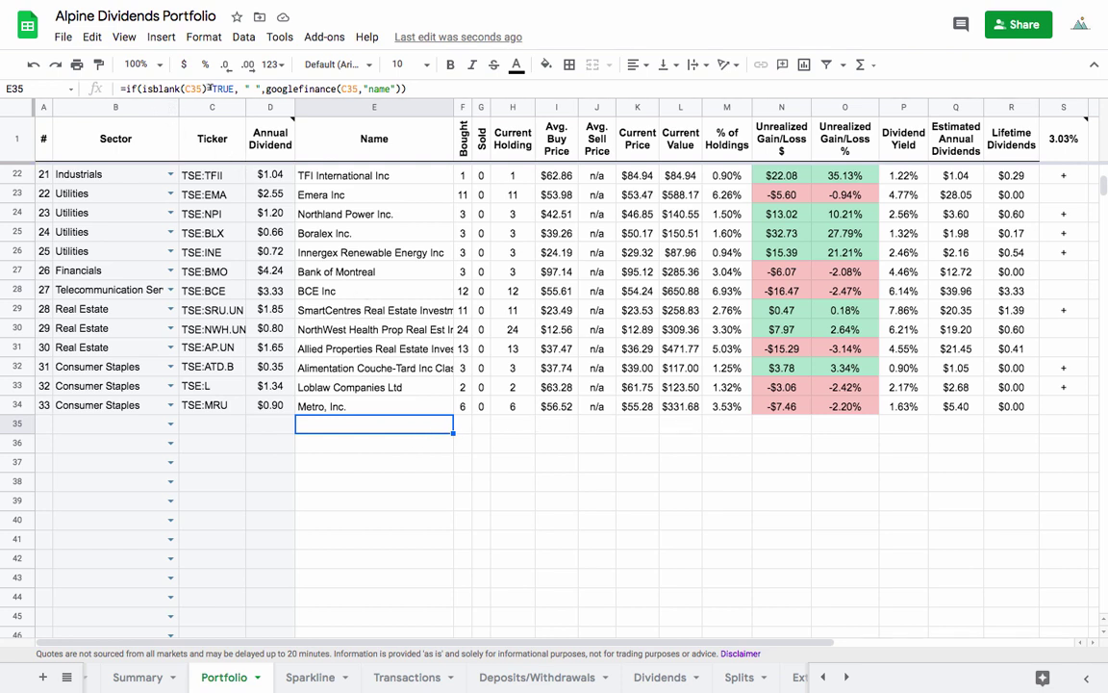
left_click(332, 408)
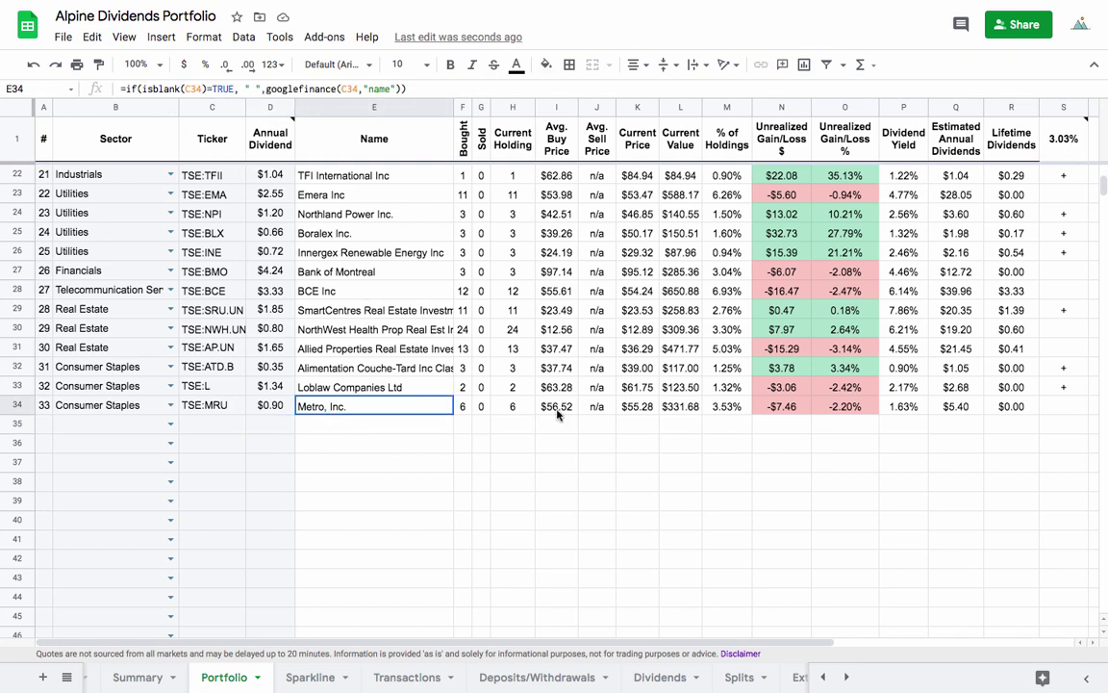
left_click_drag(556, 414, 1049, 408)
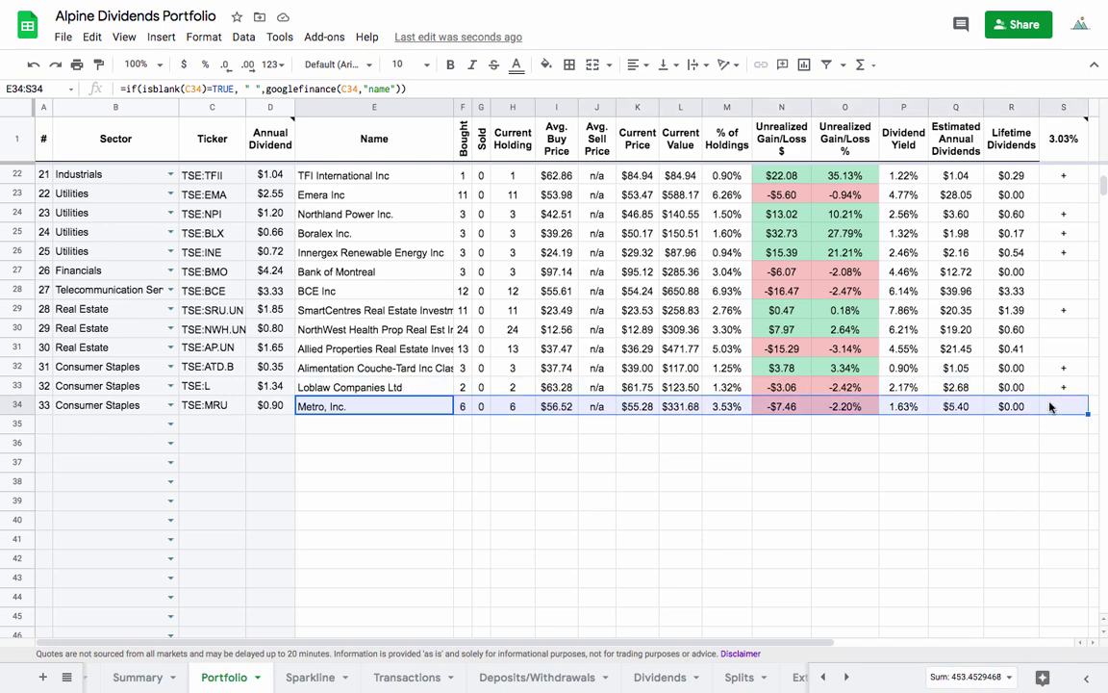
left_click(233, 428)
left_click(108, 426)
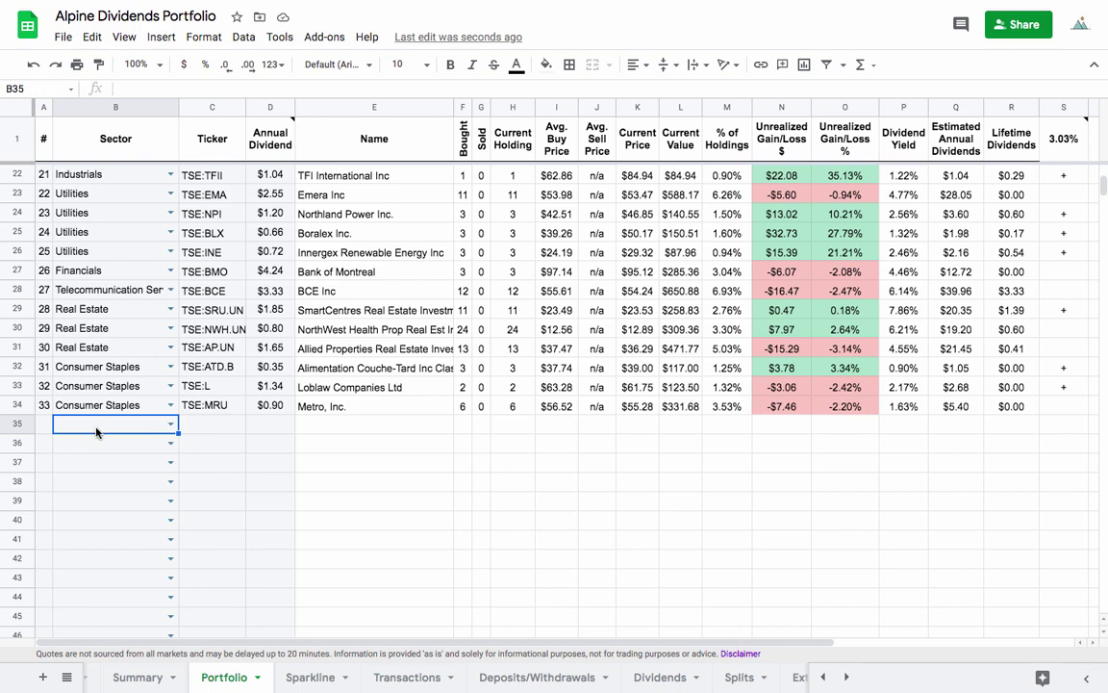
Change the Sparkline ticker in B4 to TSE:DOL to chart Dollarama Inc
left_click(310, 677)
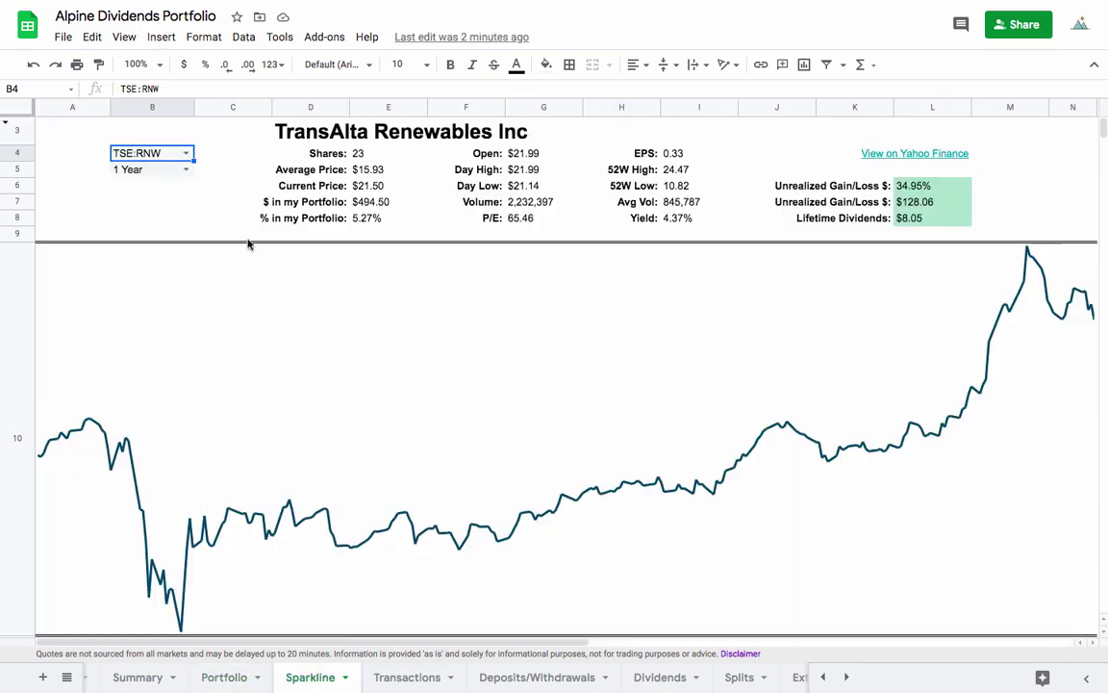
double_click(169, 156)
key("BackSpace")
key("BackSpace")
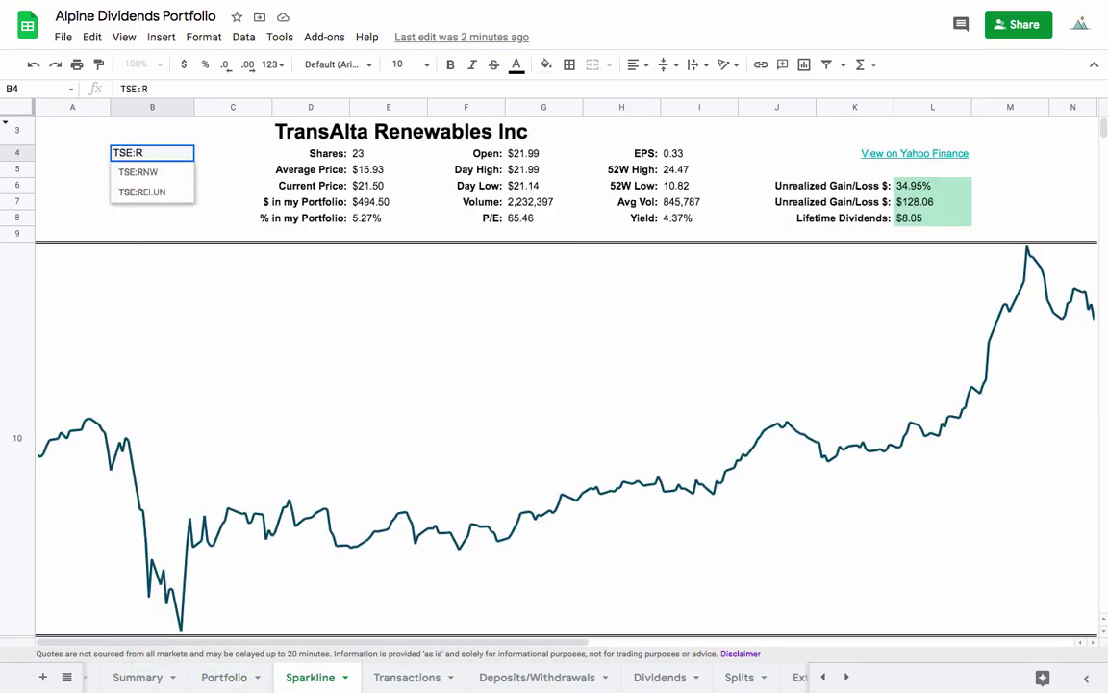
key("BackSpace")
type("DOL")
key("Return")
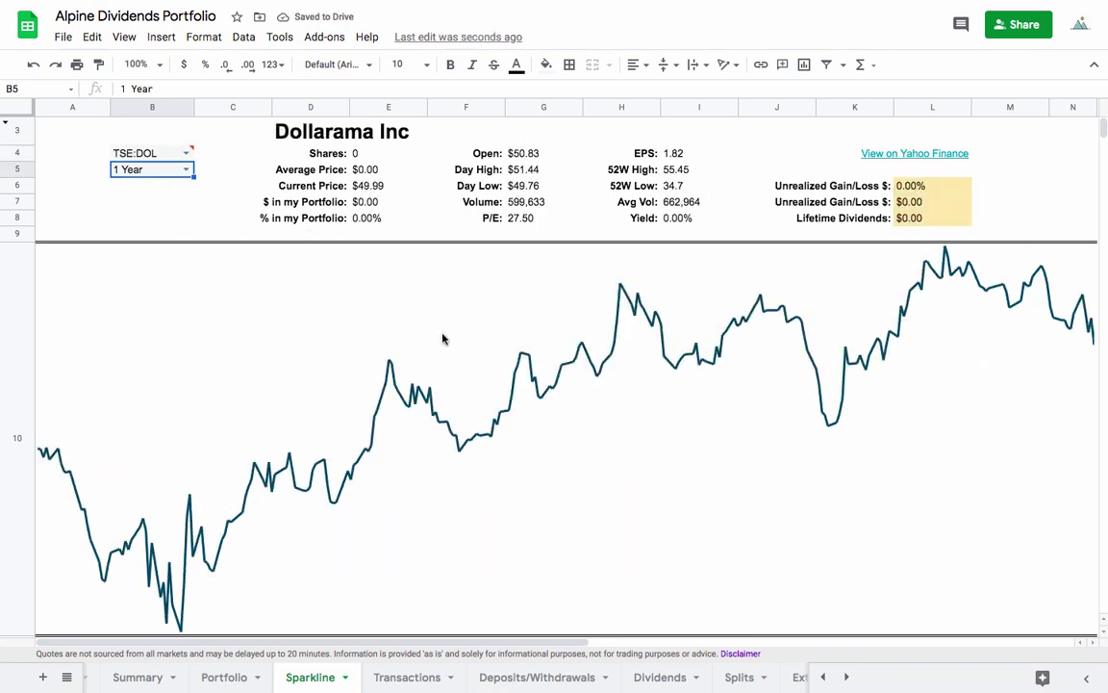
Enter TSE:DOL with date Feb 1, 2021 in Transactions row 121
left_click(407, 673)
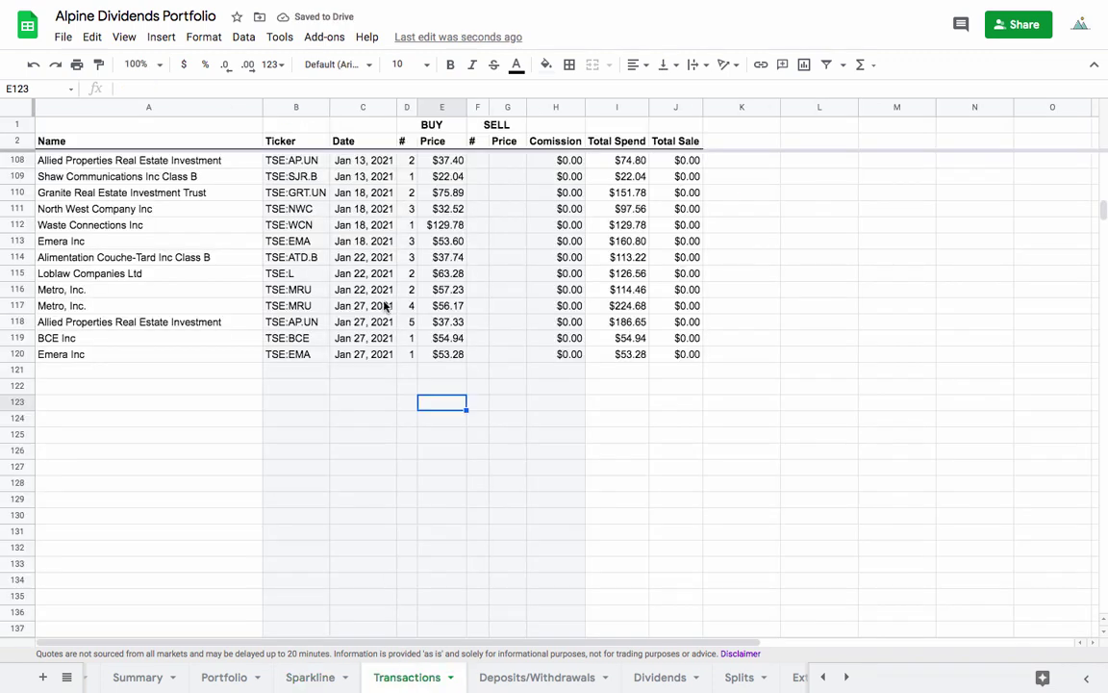
left_click(288, 370)
type("TSE:DOL")
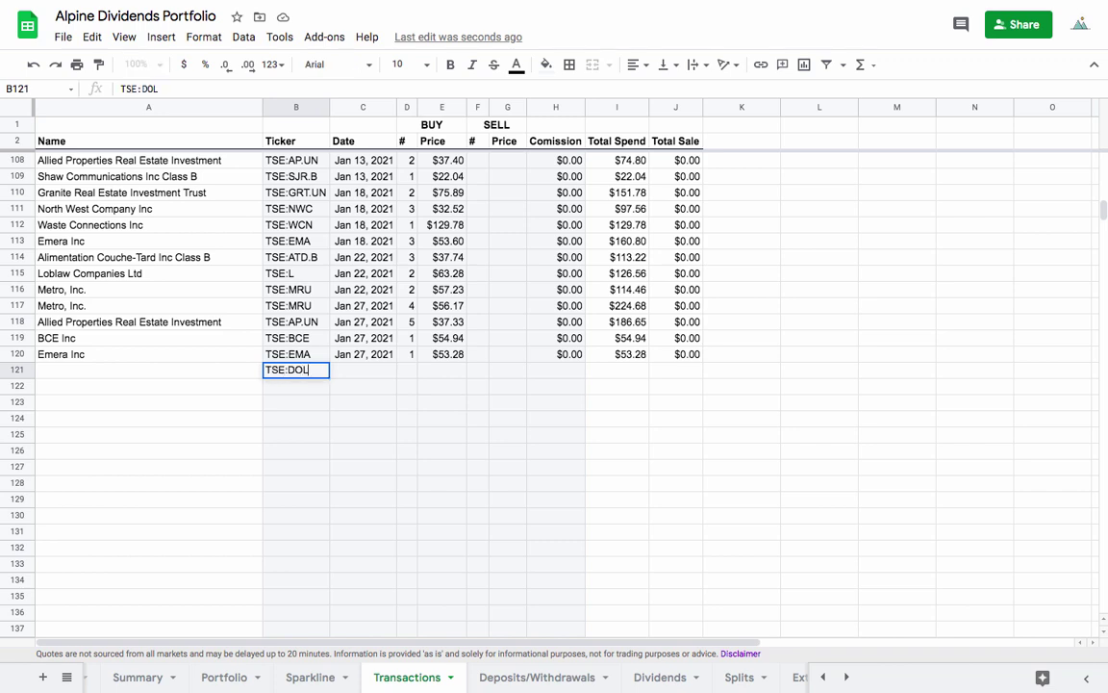
key("Return")
left_click(352, 371)
type("FE")
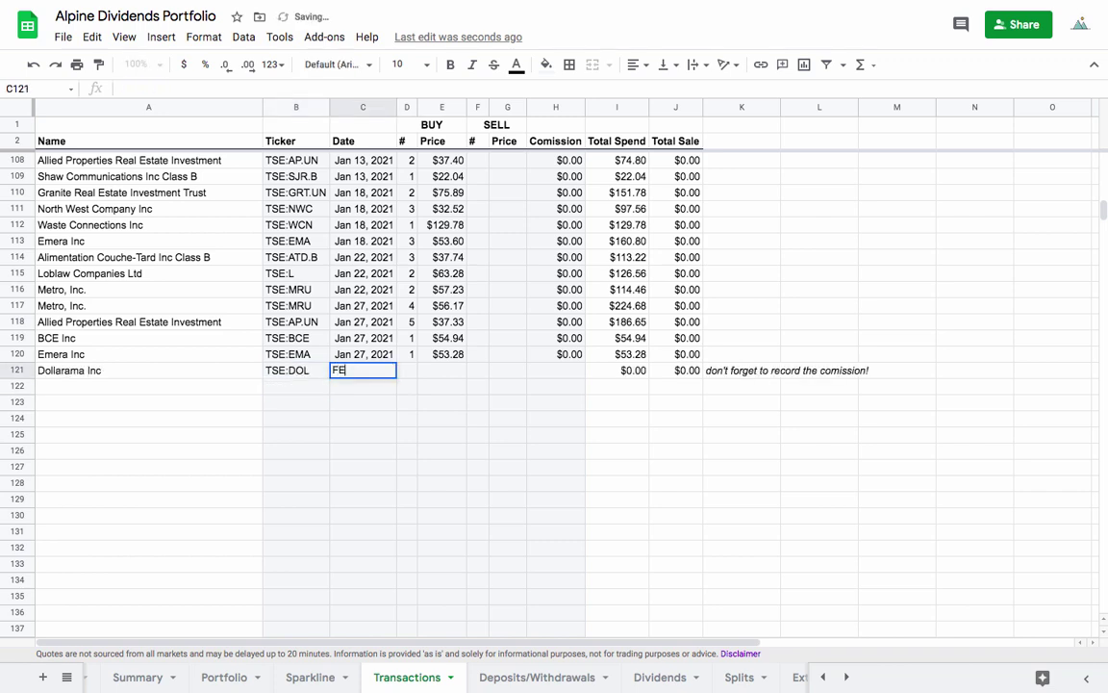
type("B")
key("BackSpace")
key("BackSpace")
type("eb 1,")
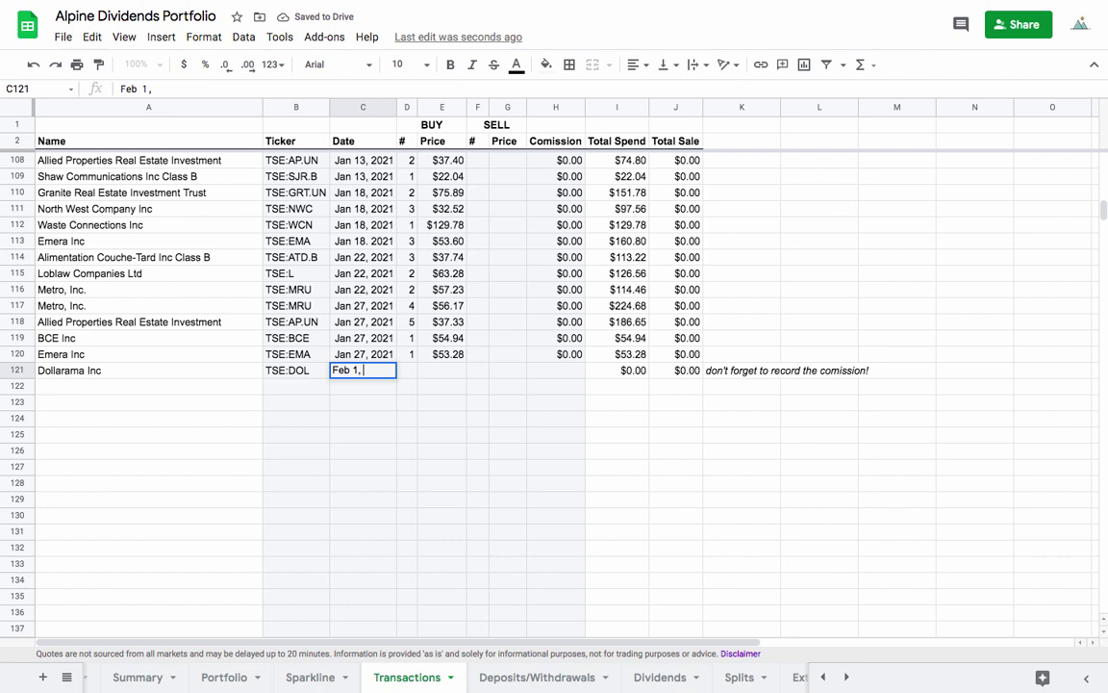
type(" 2021")
Record 2 shares at $48.00 with $0.00 commission for the Dollarama purchase
left_click(405, 372)
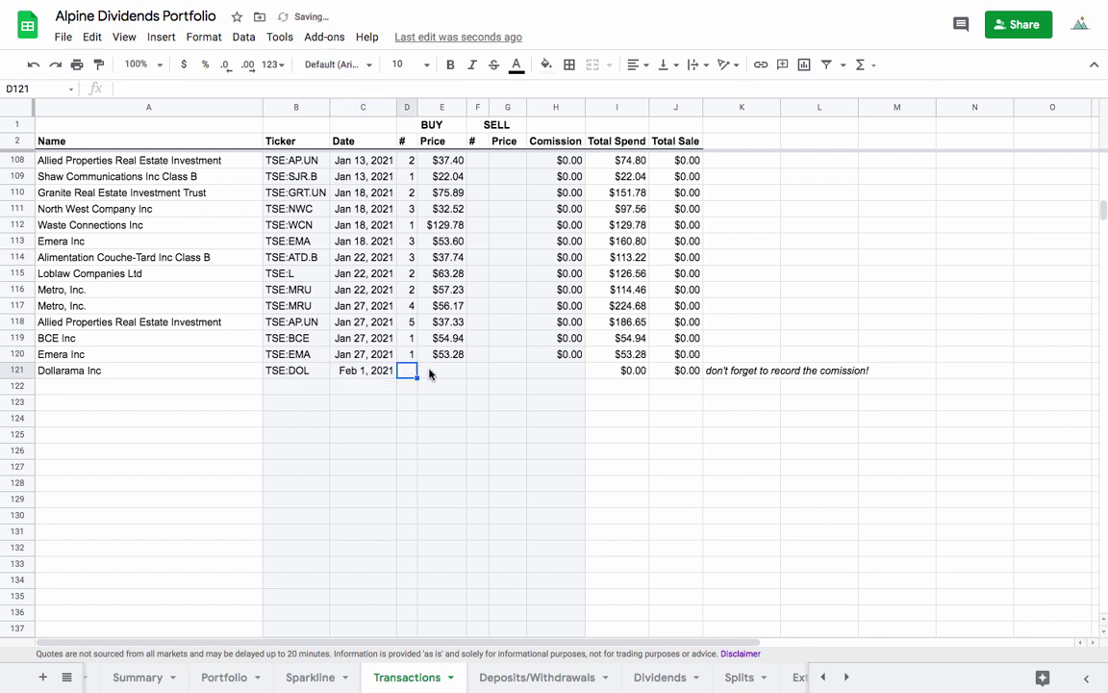
type("2")
left_click(438, 374)
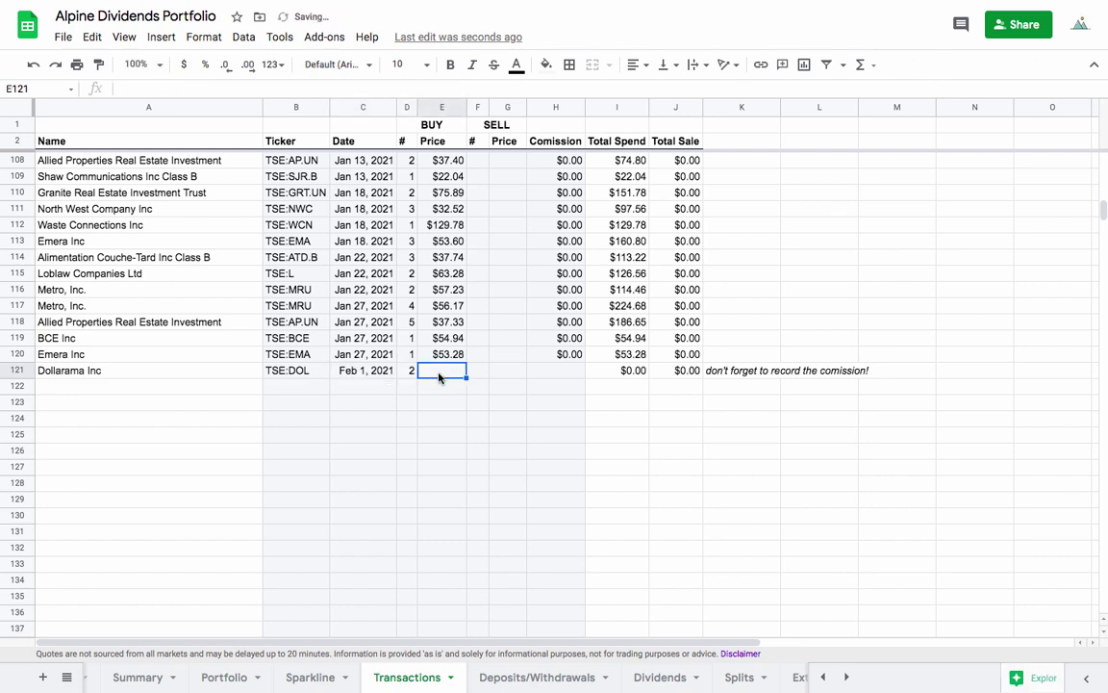
type("48")
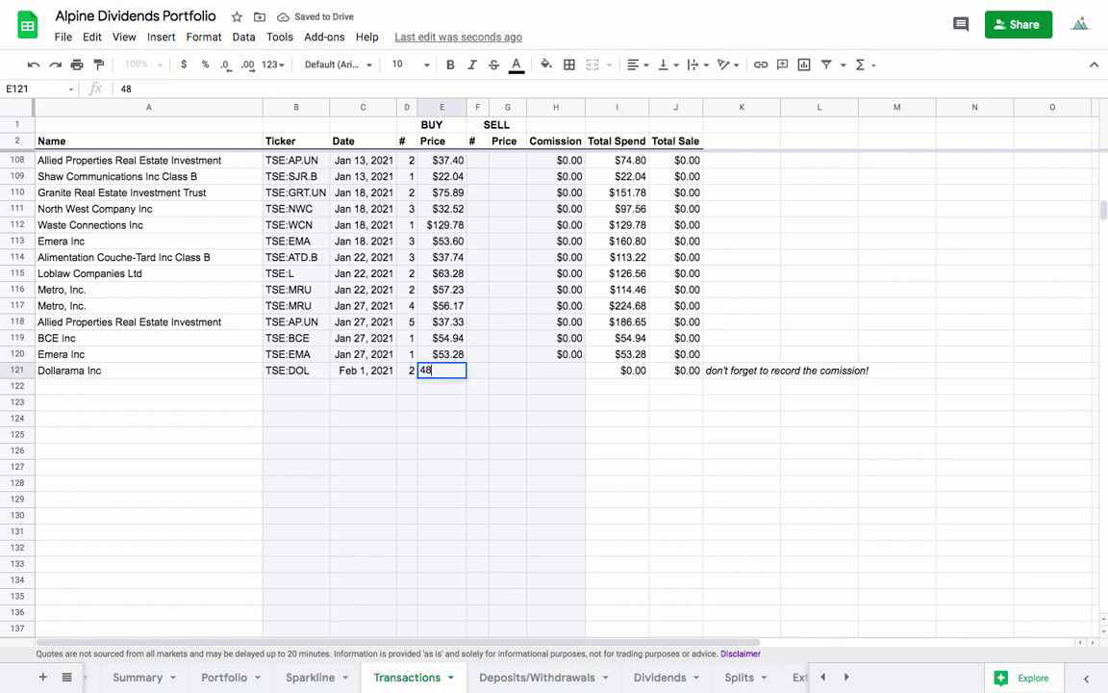
key("Return")
left_click(580, 374)
type("0")
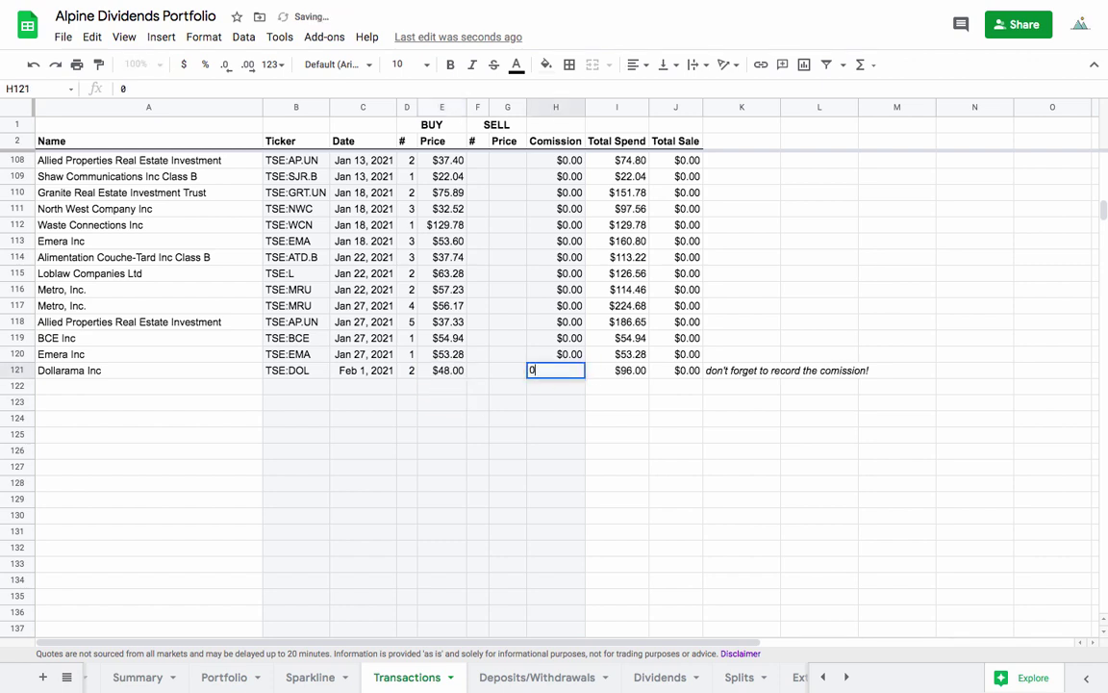
key("Return")
left_click(310, 677)
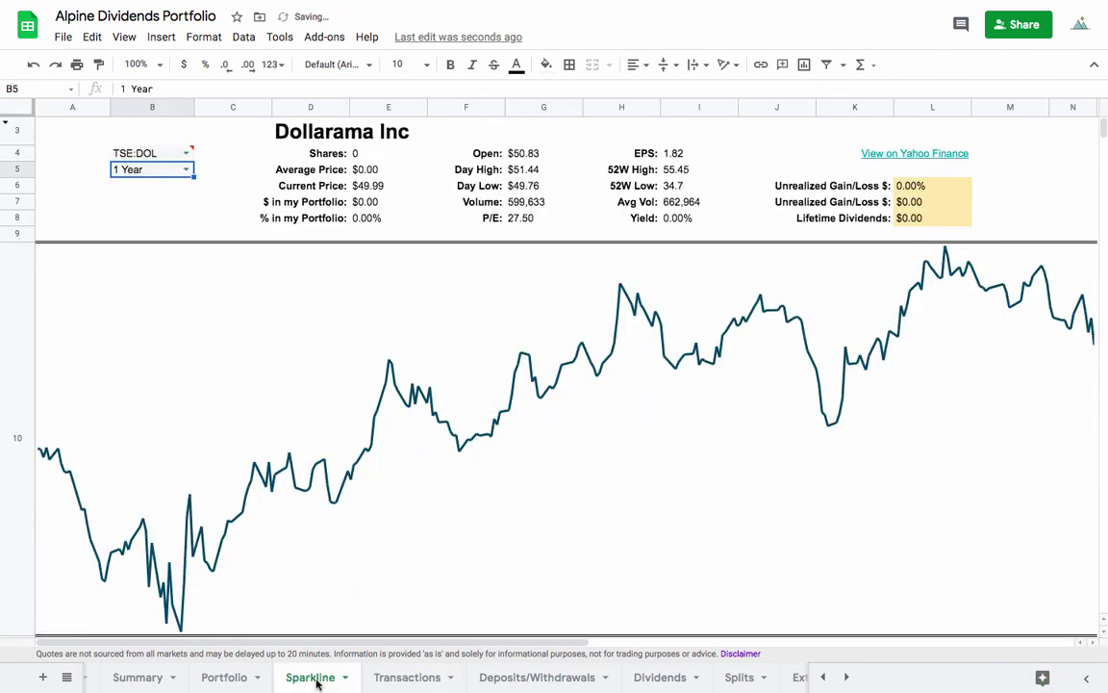
Add Portfolio row 35 as holding 34, Consumer Discretionary sector, ticker TSE:DOL
left_click(224, 677)
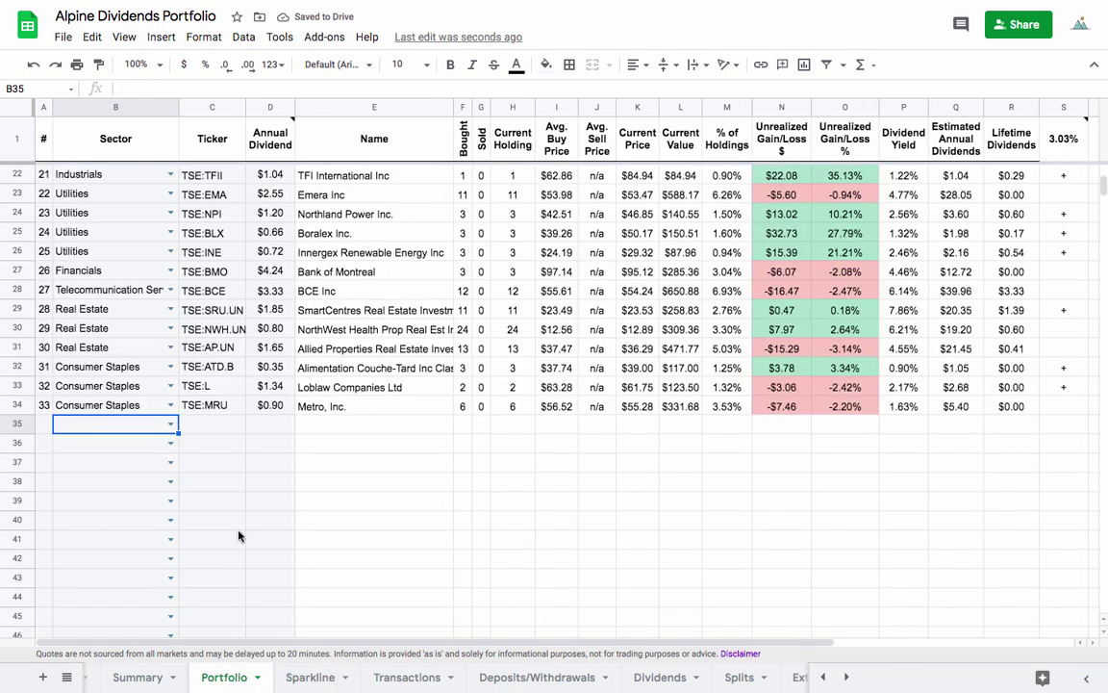
left_click(46, 423)
type("34")
key("Tab")
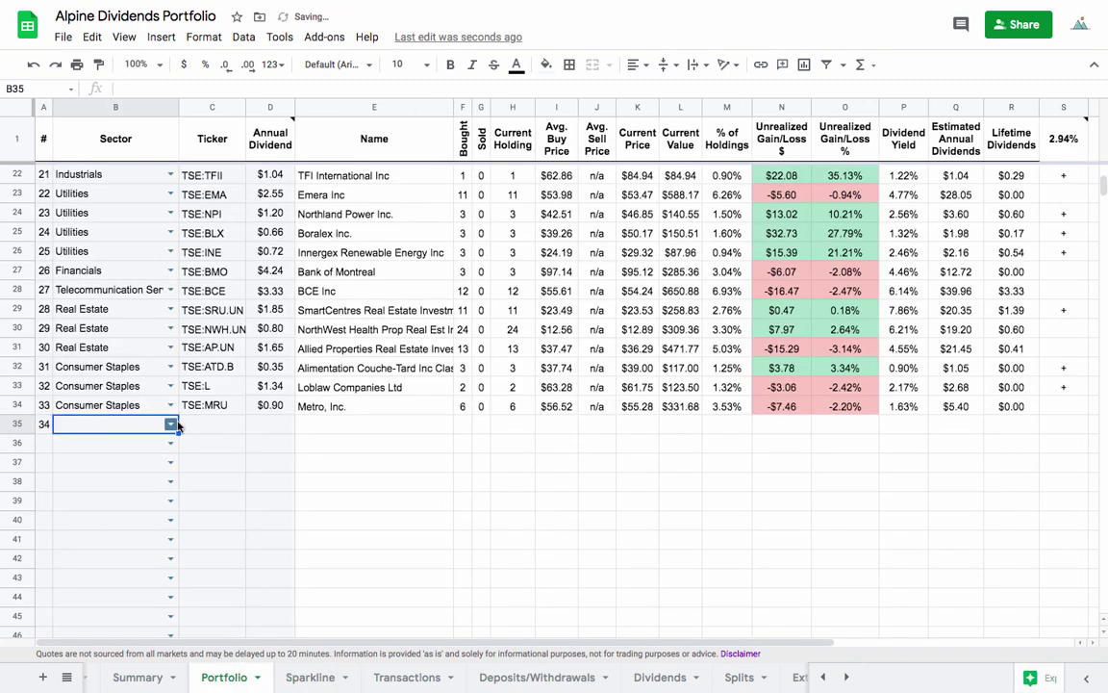
left_click(171, 423)
left_click(143, 458)
key("Tab")
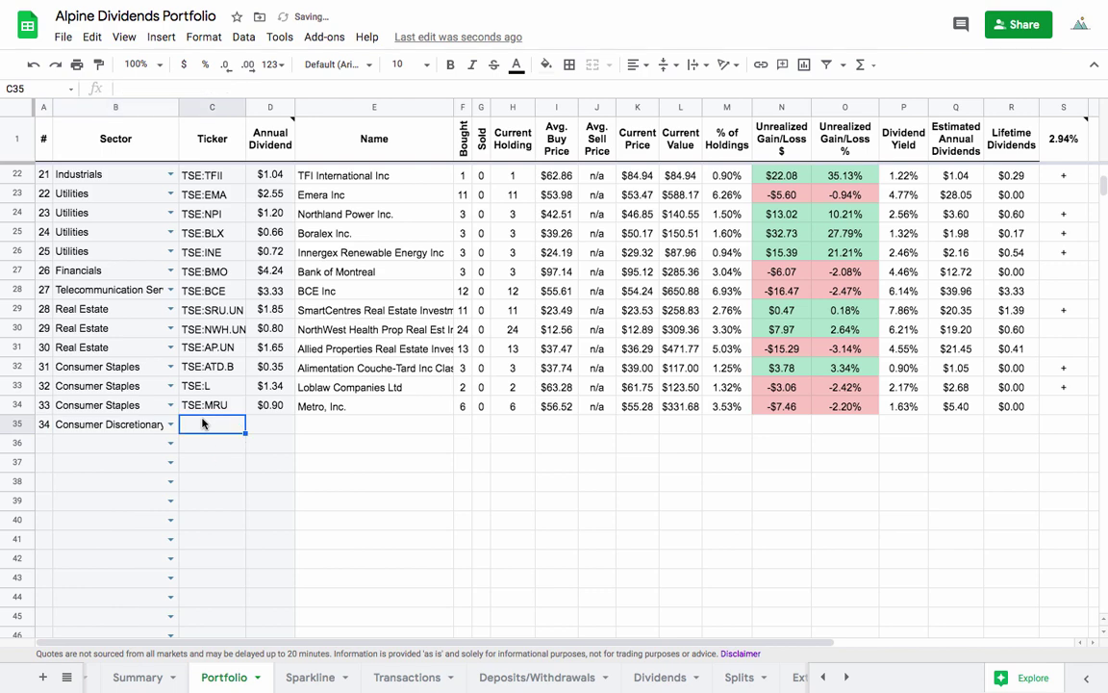
type("TSE:DOL")
key("Tab")
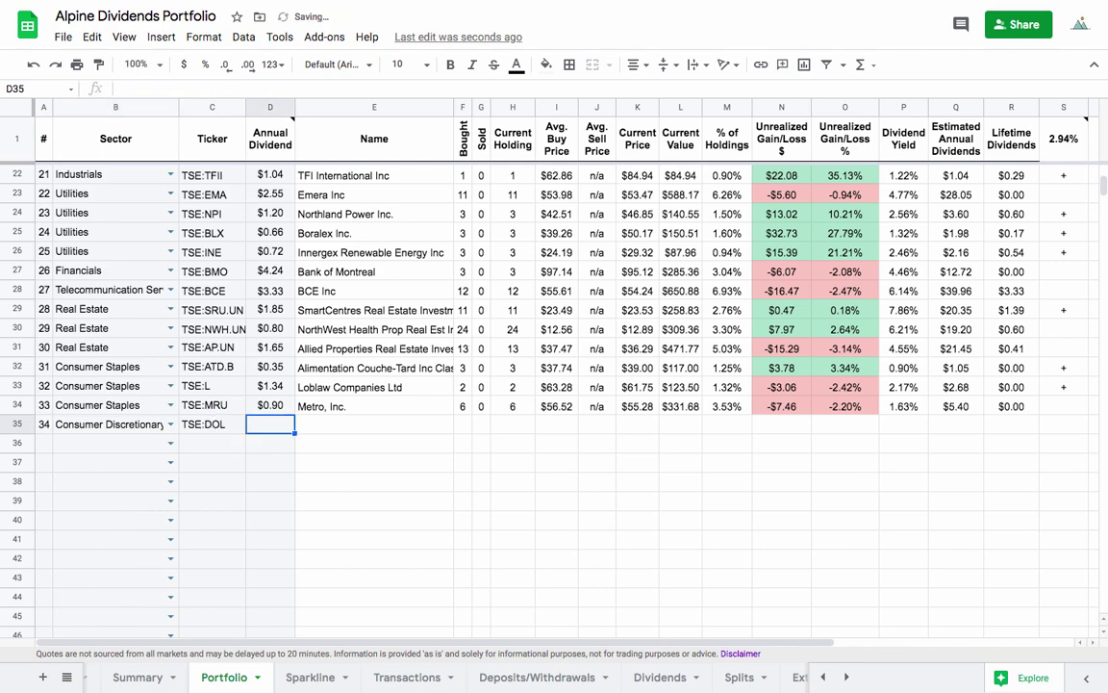
Look up Dollarama's dividend on the Watchlist and enter $0.18 as its annual dividend
scroll(373, 678, "right", 5)
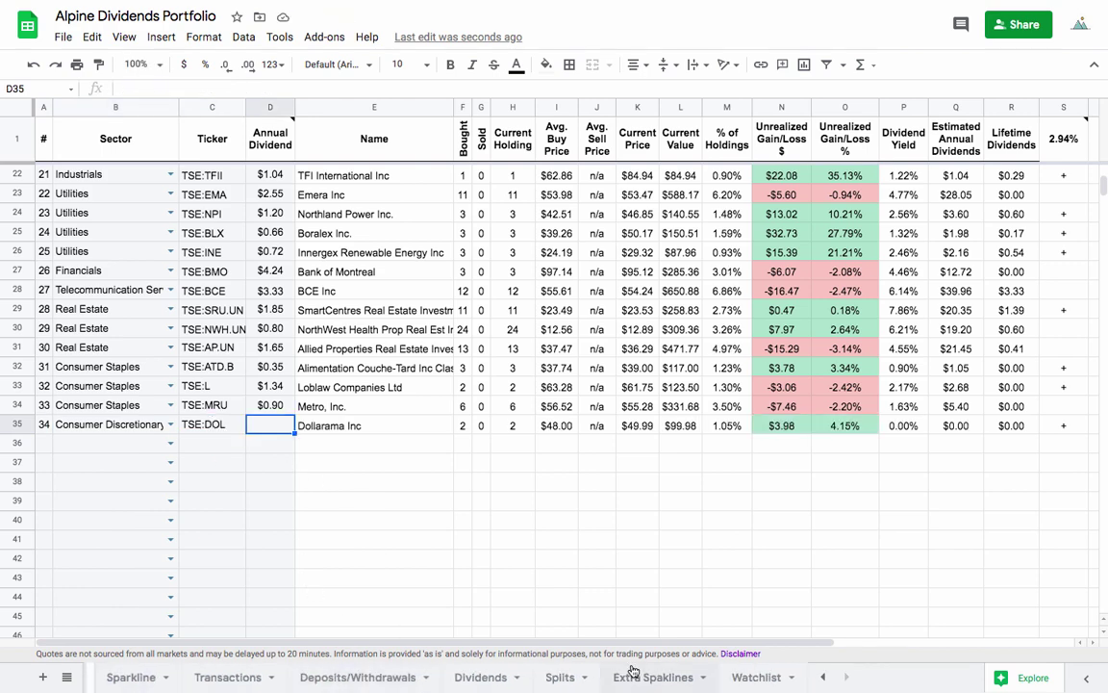
left_click(756, 677)
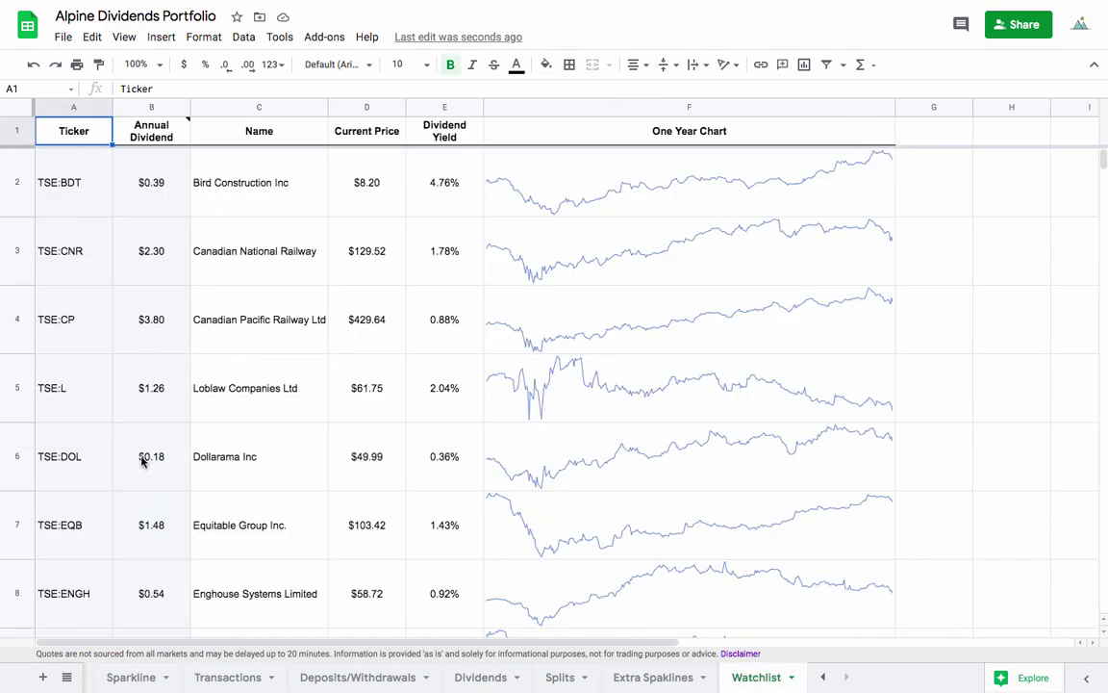
scroll(130, 678, "left", 5)
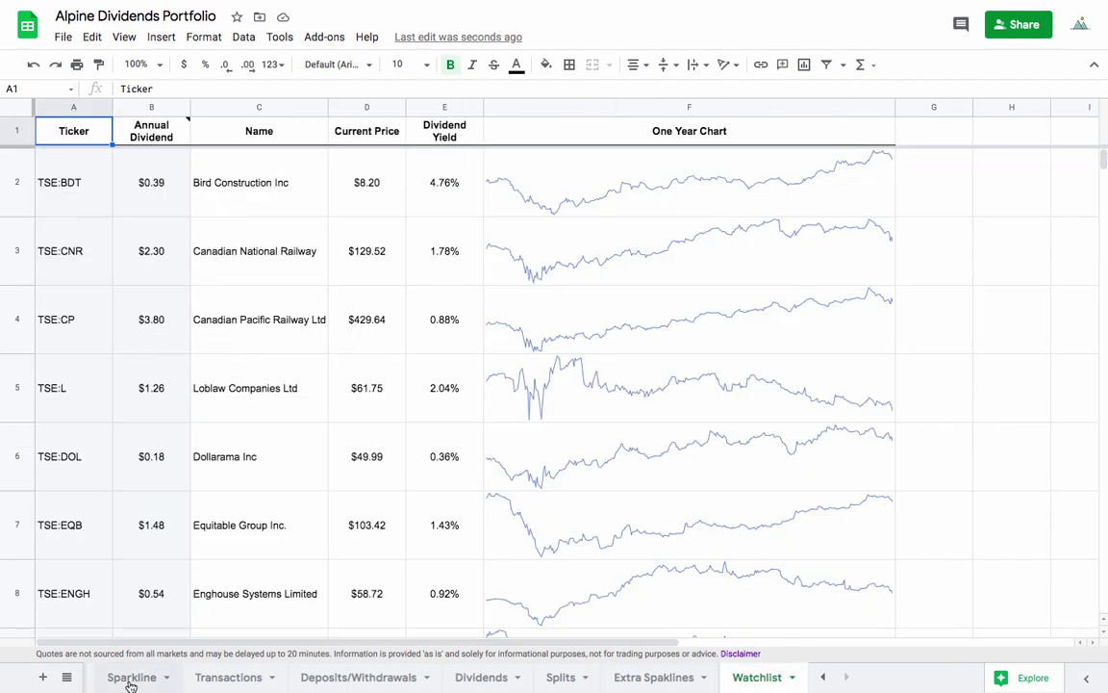
left_click(129, 678)
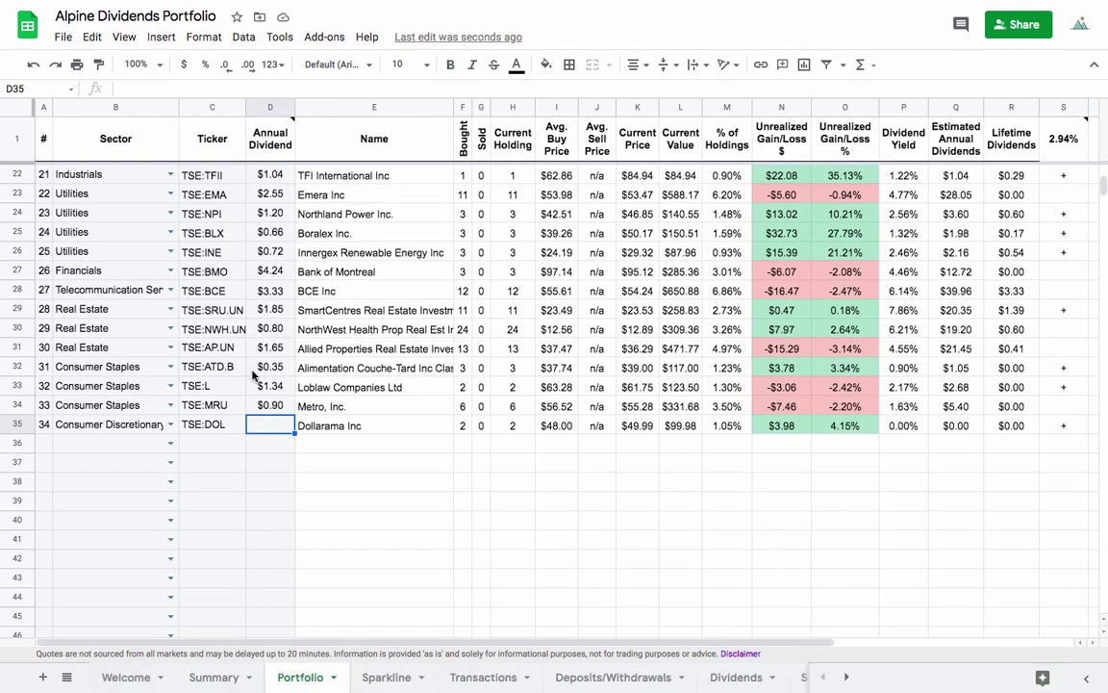
type("0.18")
key("Return")
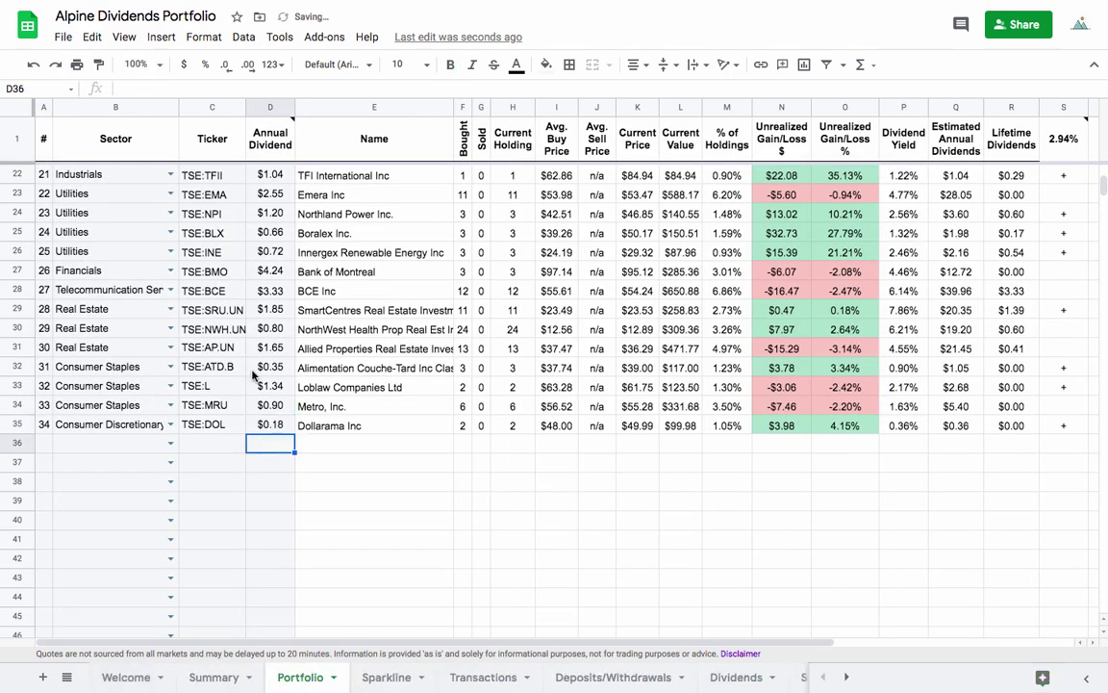
Highlight Dollarama Inc's auto-filled holding figures across E35:S35
left_click(421, 427)
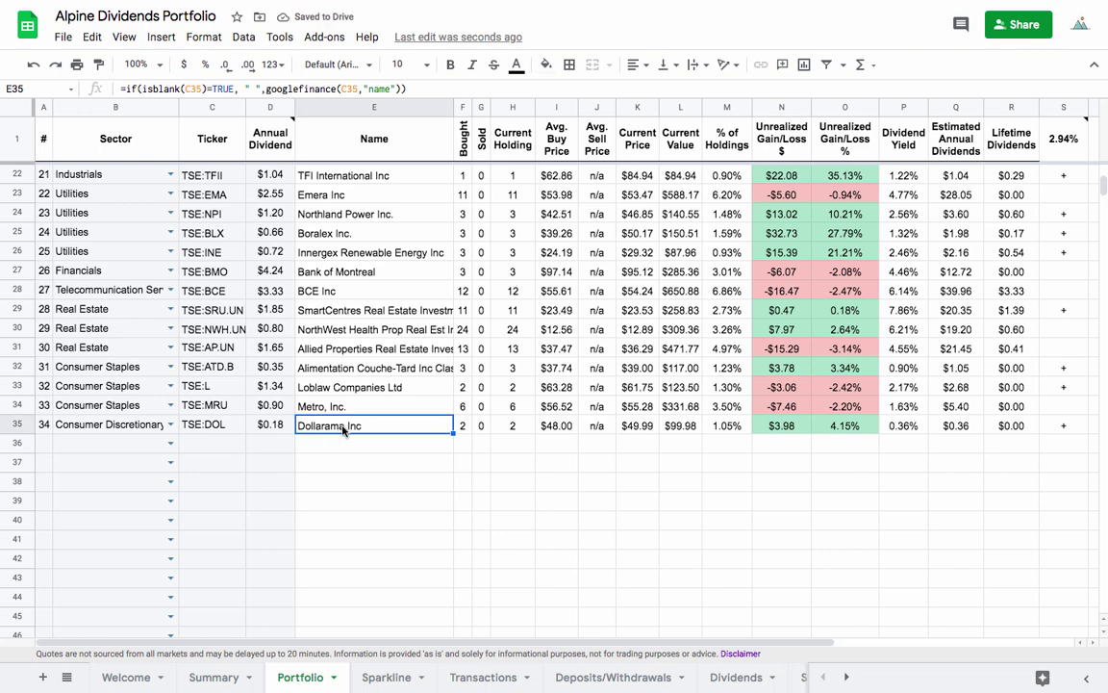
left_click(582, 405, "shift")
left_click_drag(582, 405, 1058, 423)
left_click(955, 463)
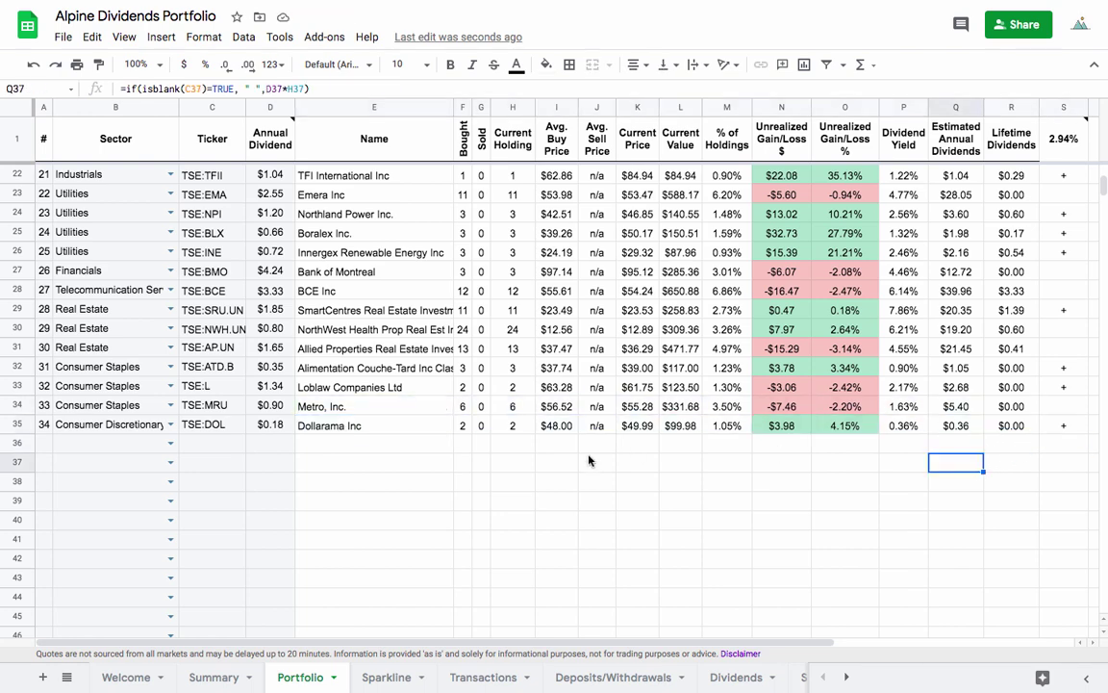
Clear the test Dollarama entries from Portfolio cells A35:D35 and Transactions cells B121:H121
left_click_drag(45, 427, 255, 428)
key("Delete")
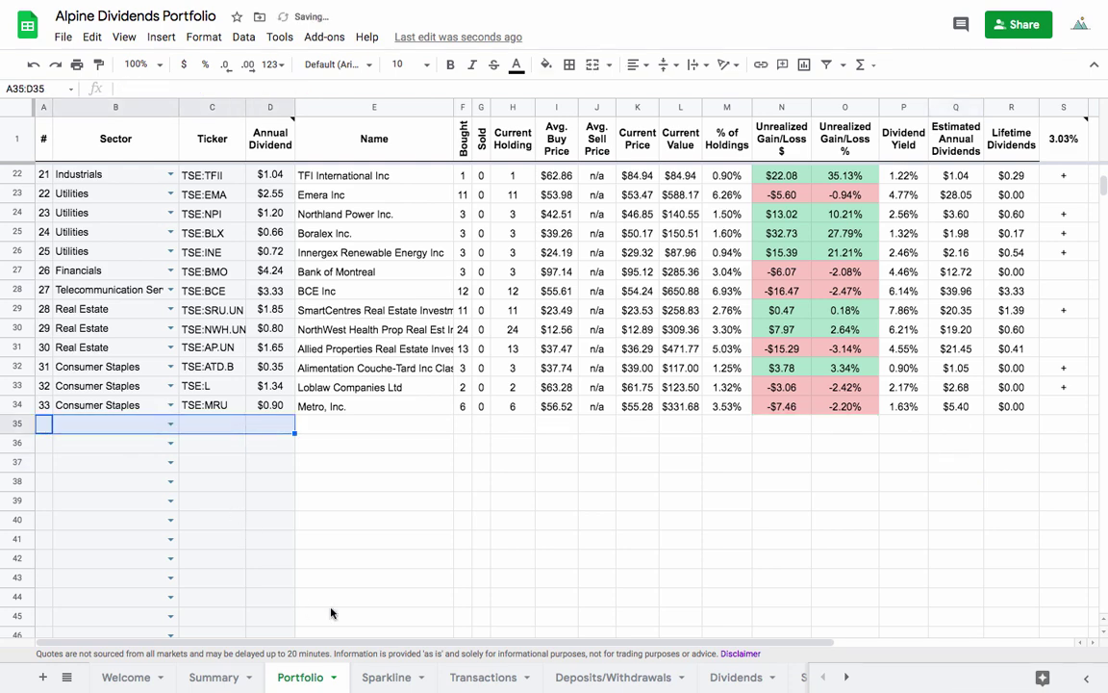
left_click(508, 678)
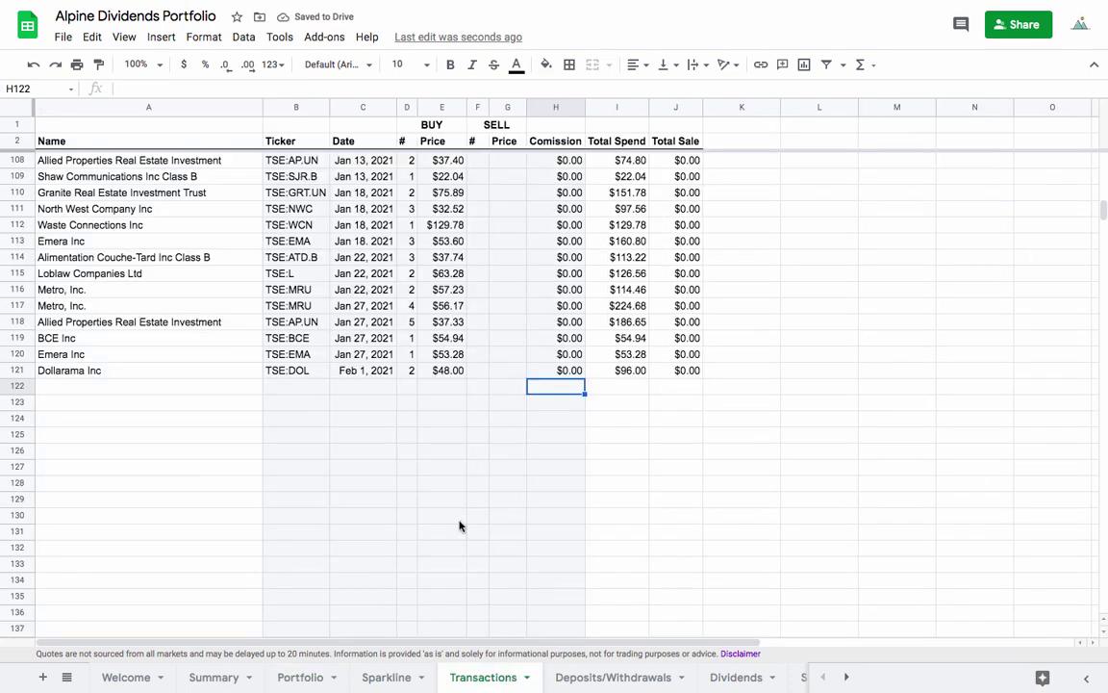
left_click_drag(279, 371, 525, 364)
left_click(550, 371, "shift")
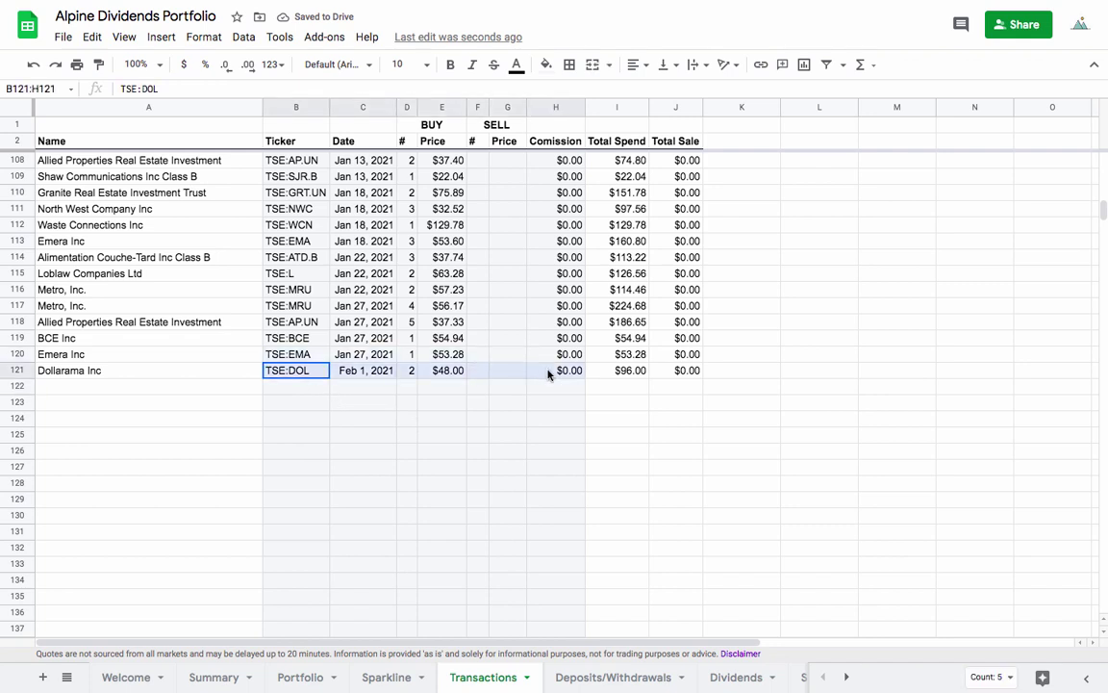
key("Delete")
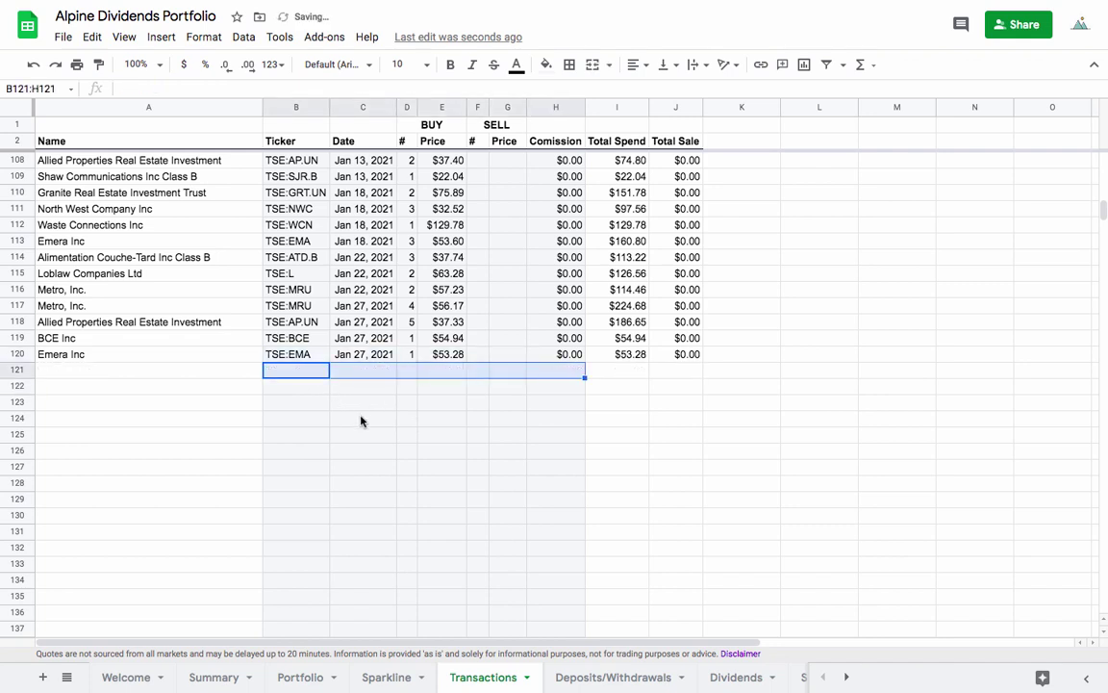
left_click(300, 401)
left_click(300, 375)
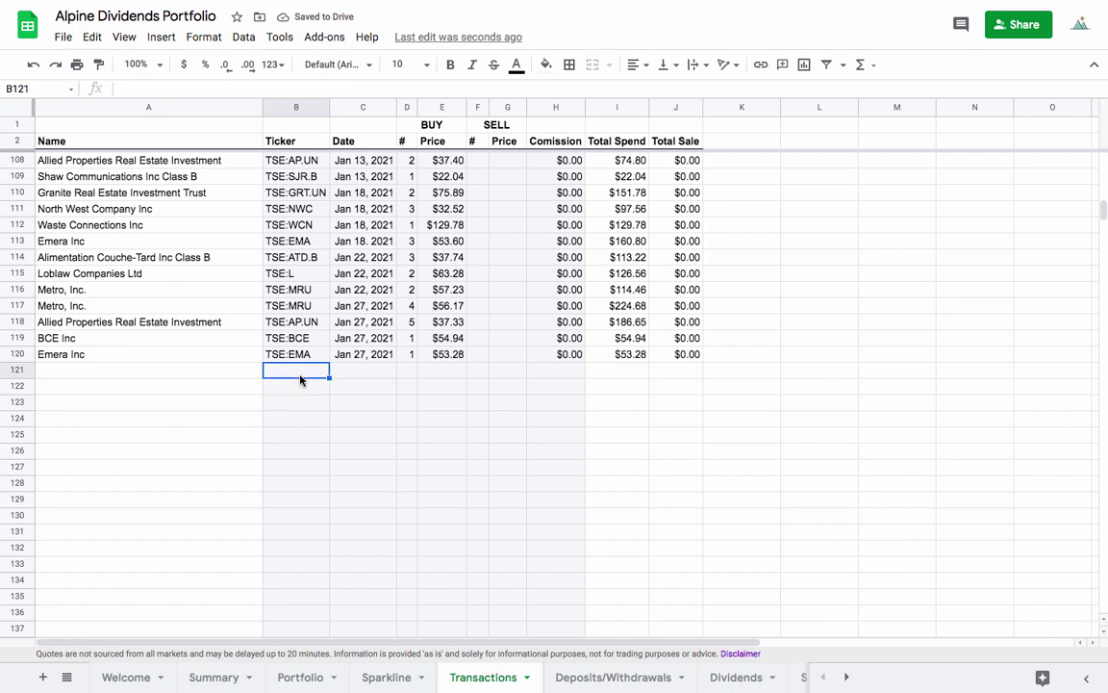
left_click(216, 380)
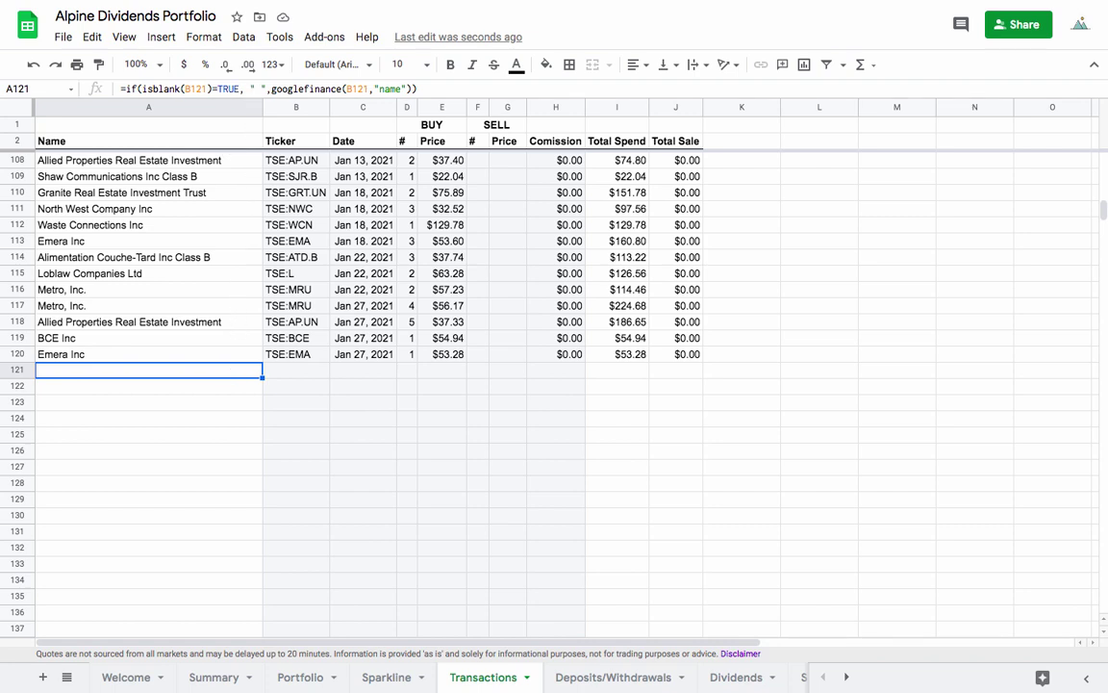
key("Delete")
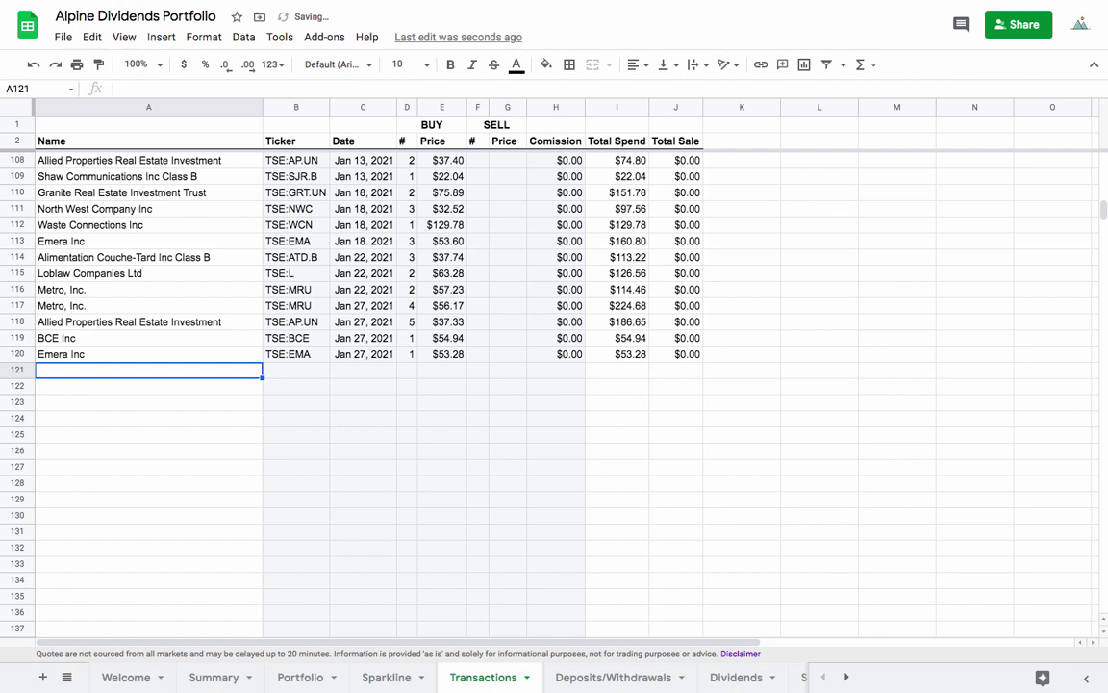
left_click(91, 387)
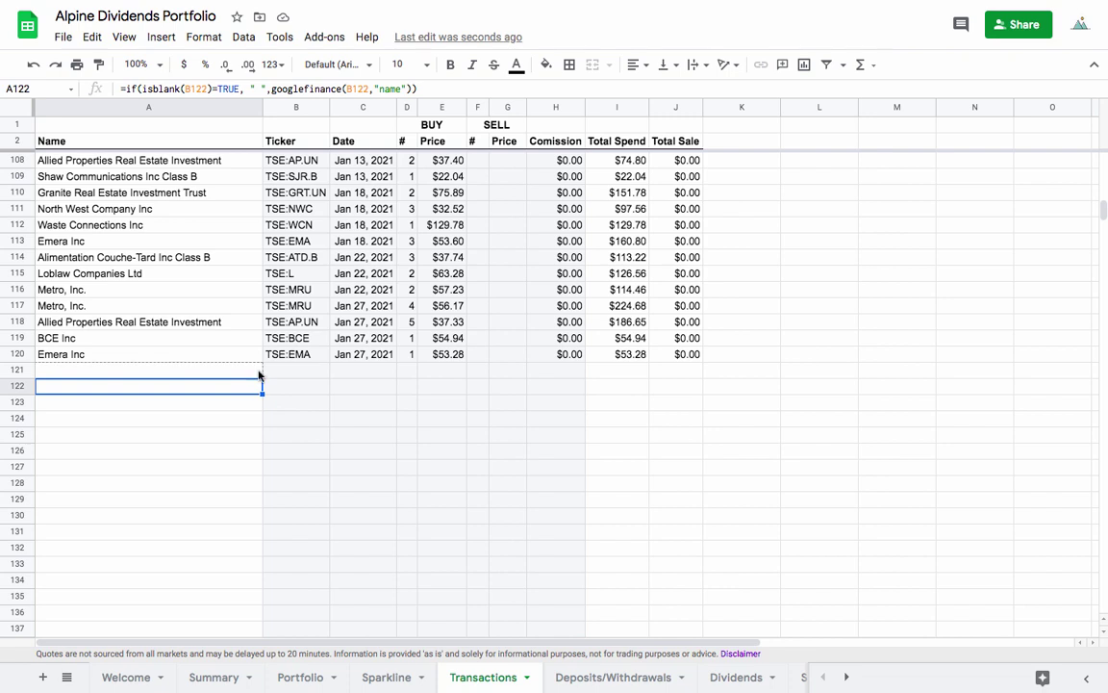
left_click(227, 372, "shift")
key("ctrl+z")
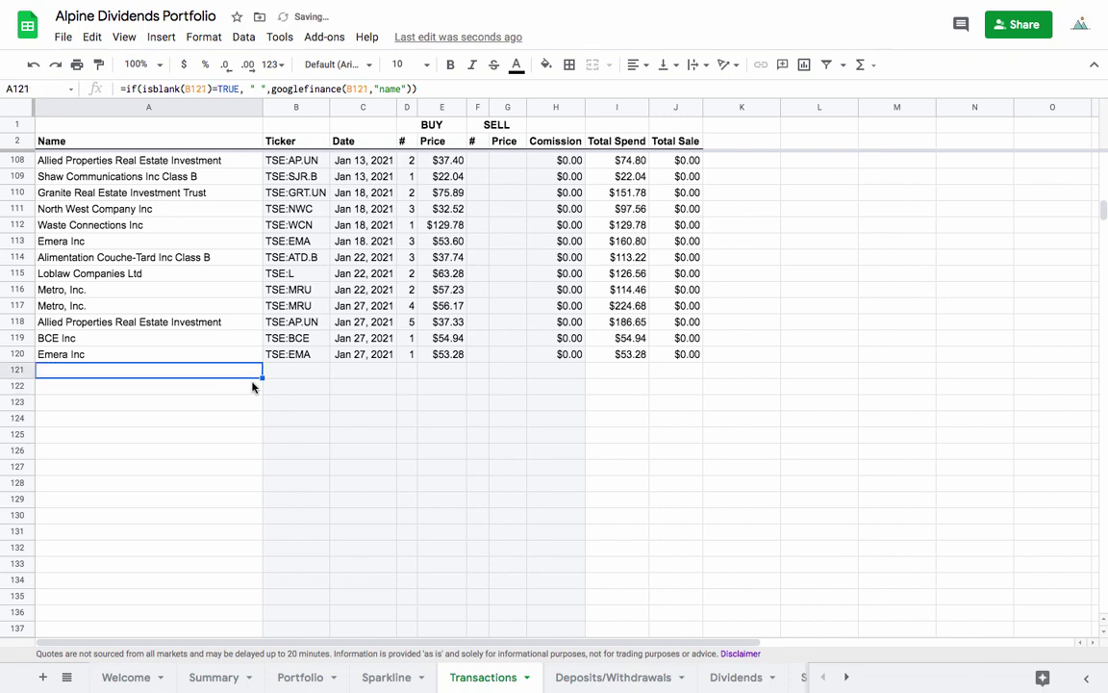
left_click(292, 377)
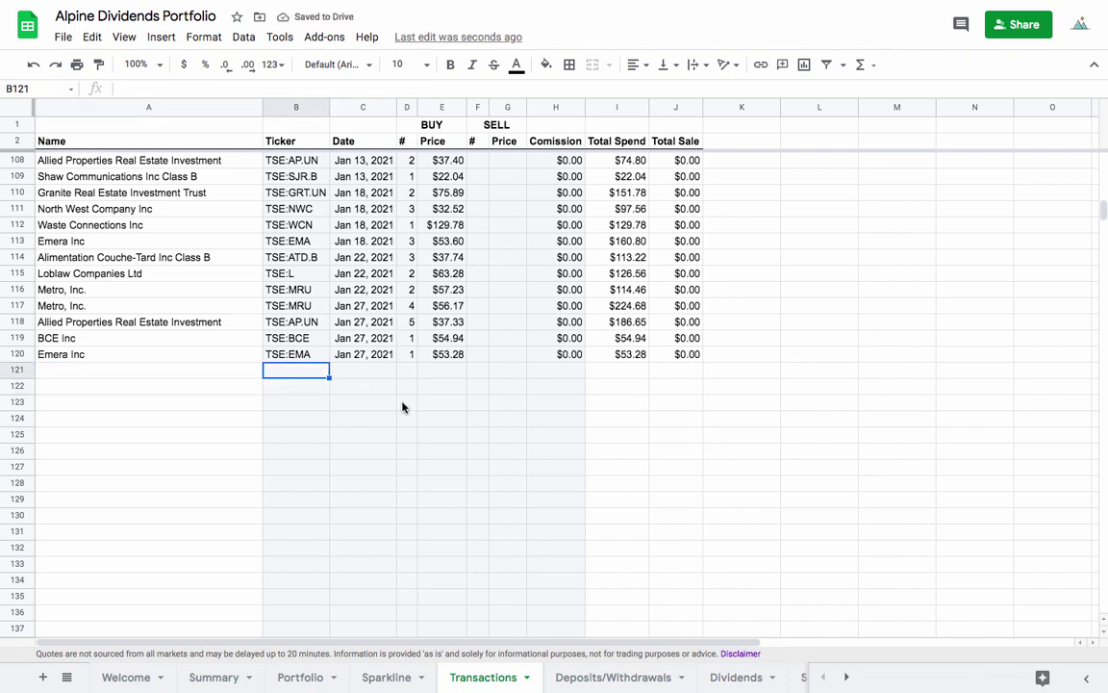
View the Portfolio and Sparkline sheets, then return to Summary showing the $9,907.66 total balance
left_click(300, 677)
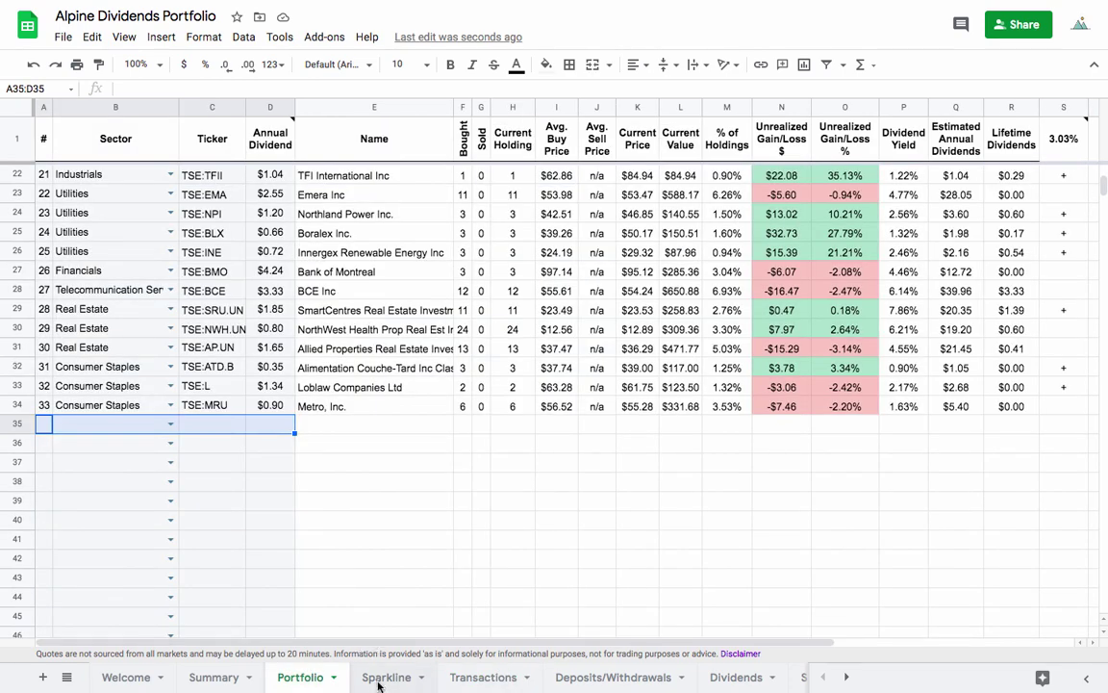
left_click(385, 677)
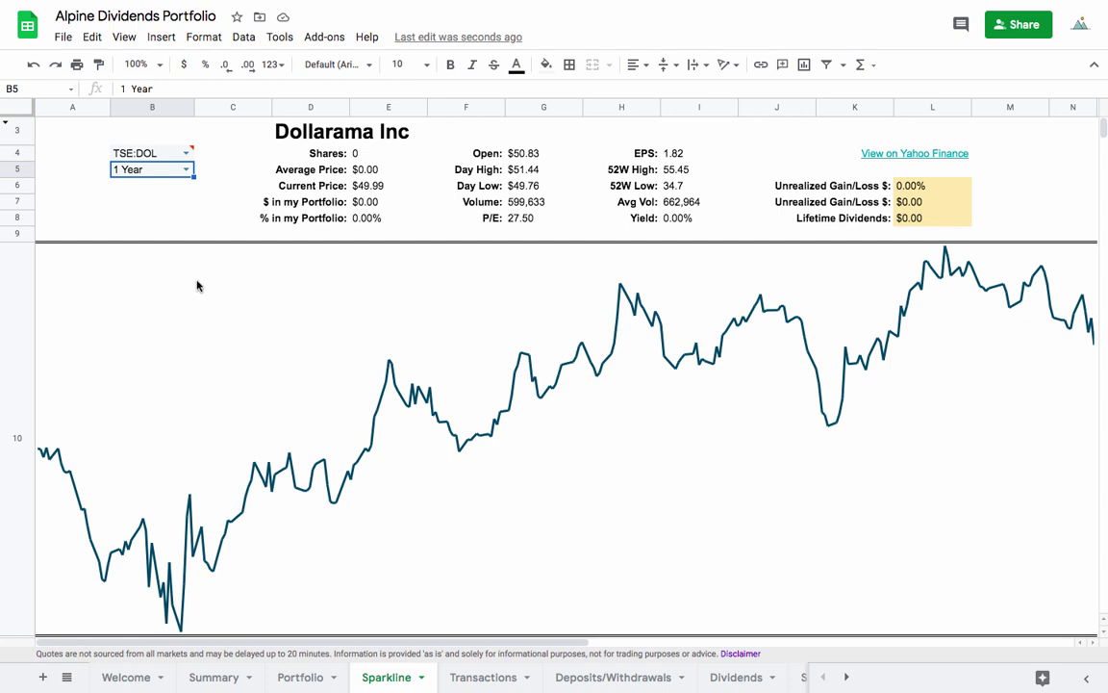
left_click(298, 676)
scroll(390, 394, "up", 5)
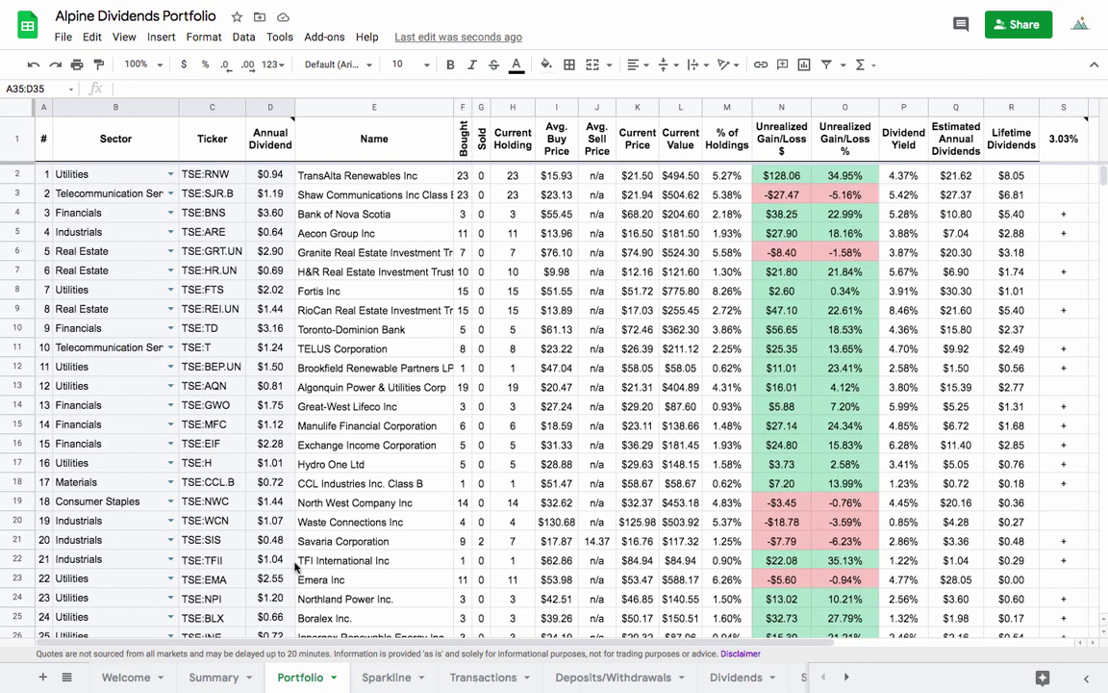
left_click(224, 677)
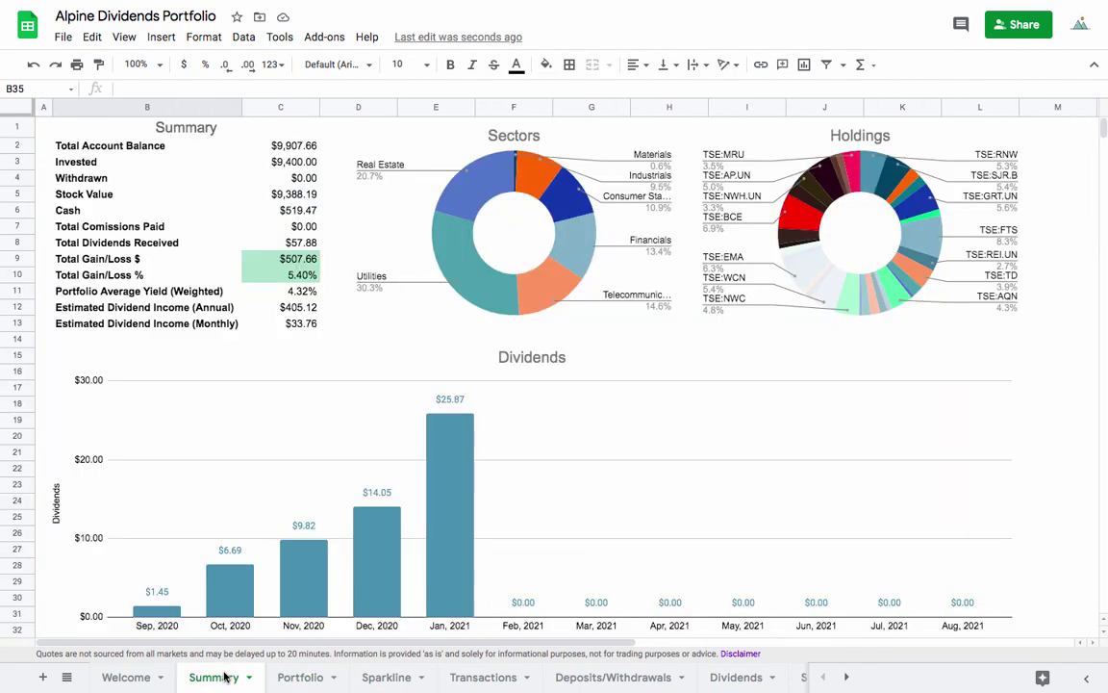